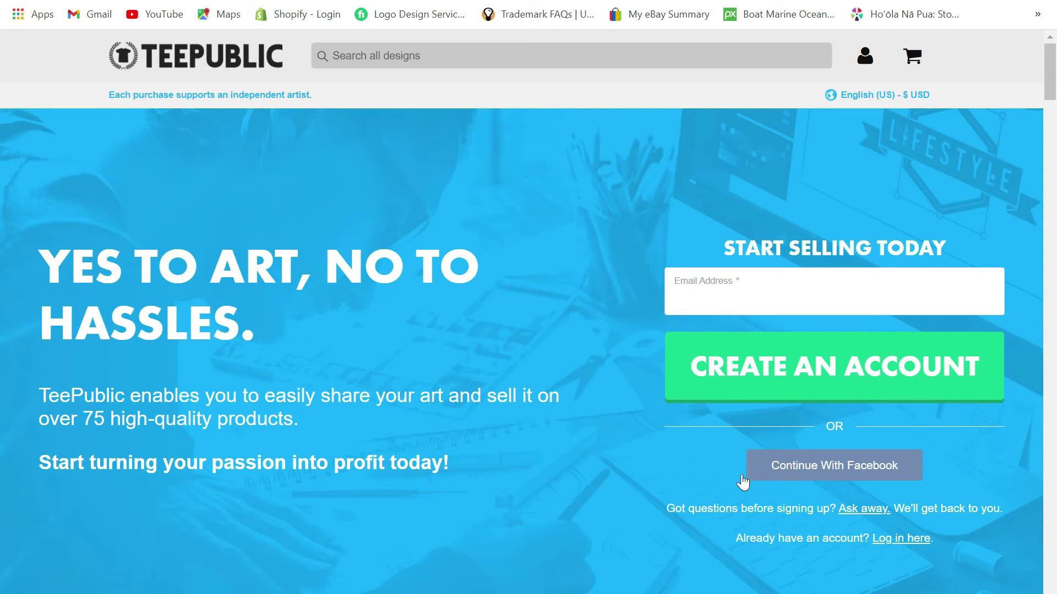
# Log in to TeePublic with the Facebook account from the account menu
pyautogui.scroll(-4, 712, 481)
pyautogui.scroll(1, 724, 465)
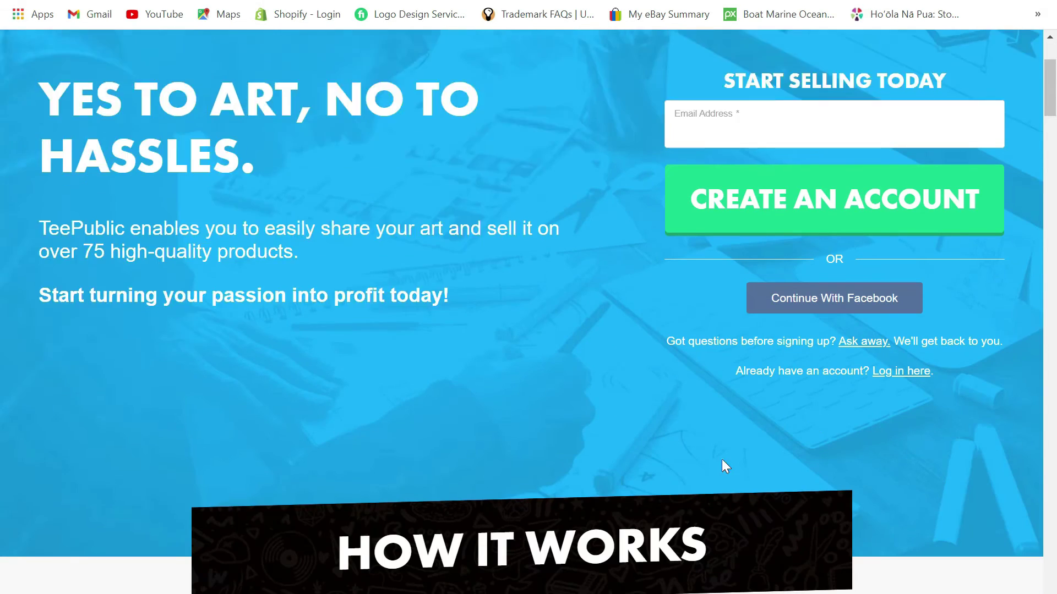
pyautogui.scroll(3, 716, 449)
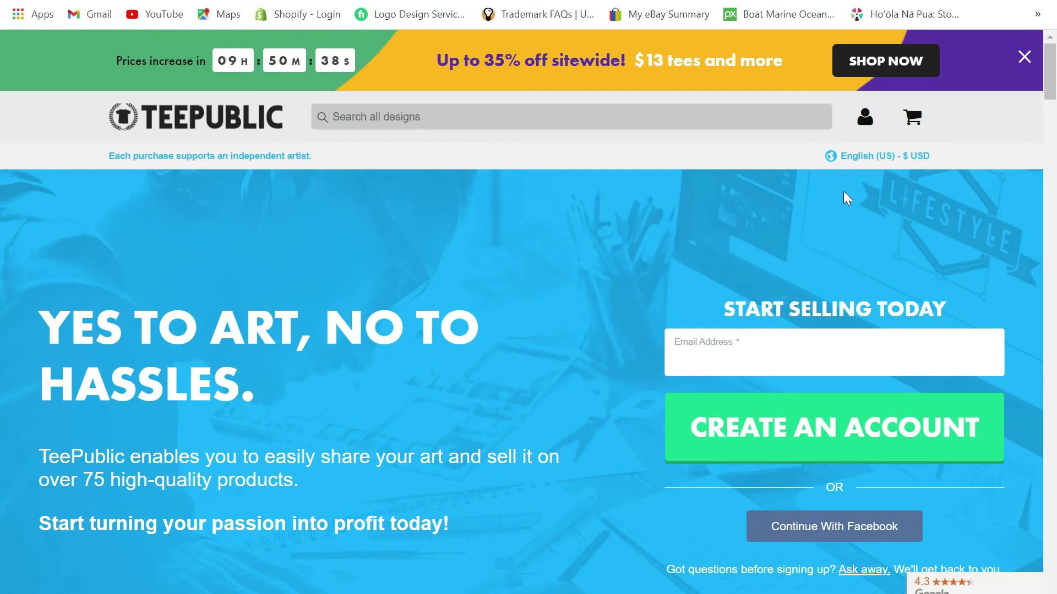
pyautogui.moveTo(865, 133)
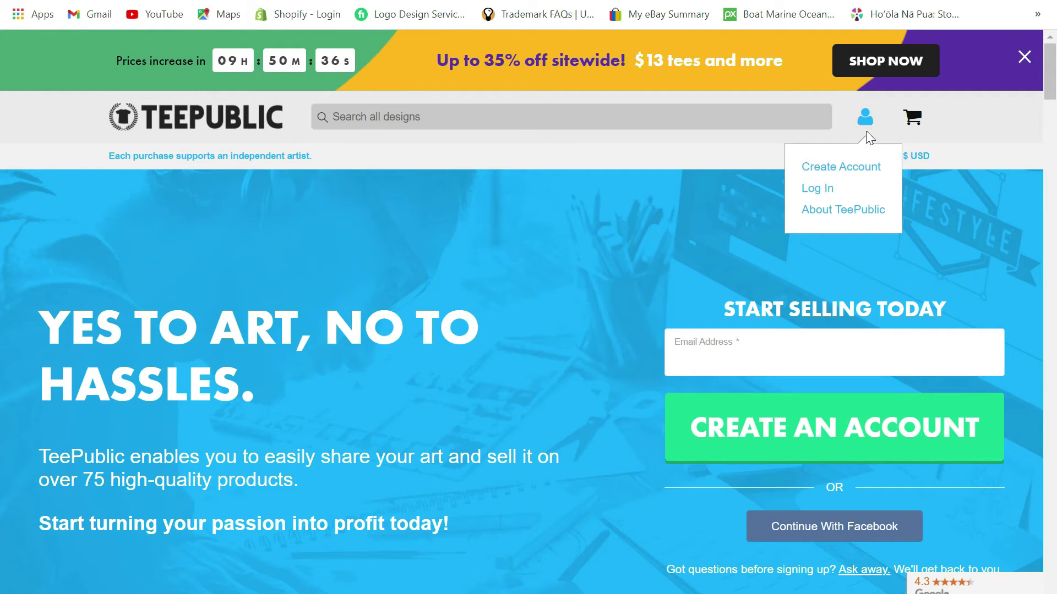
pyautogui.click(818, 189)
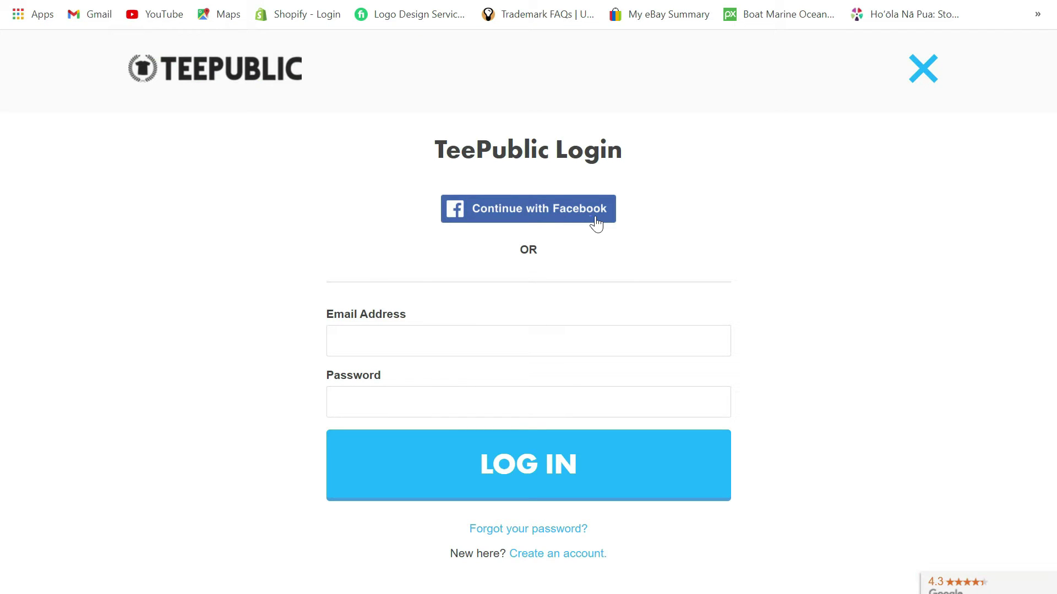
pyautogui.click(596, 222)
pyautogui.moveTo(865, 107)
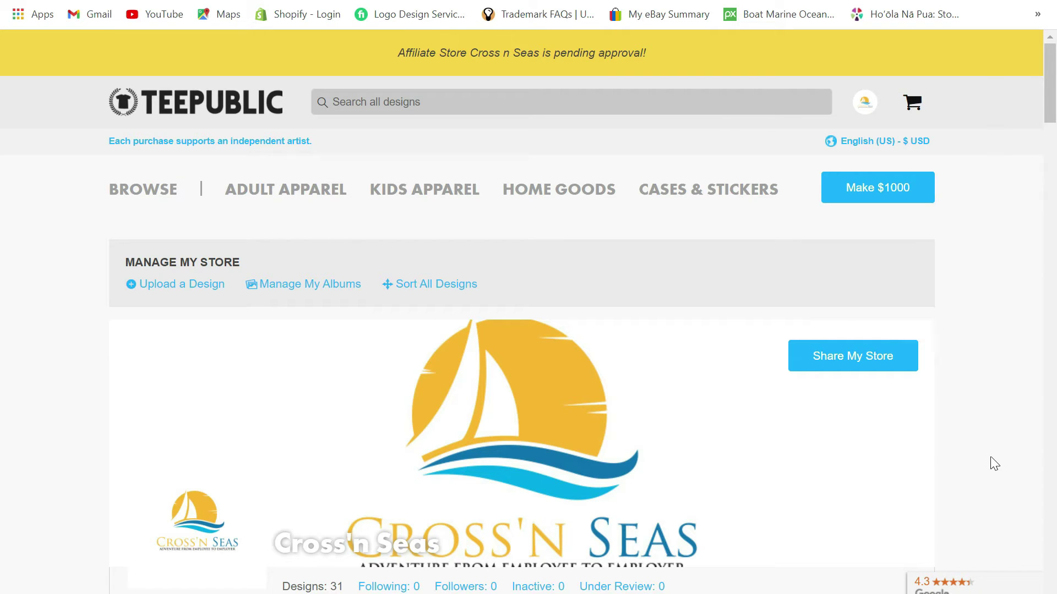
# Copy the Cross'n Seas store's custom share link, then bring up the account menu
pyautogui.scroll(-3, 1008, 451)
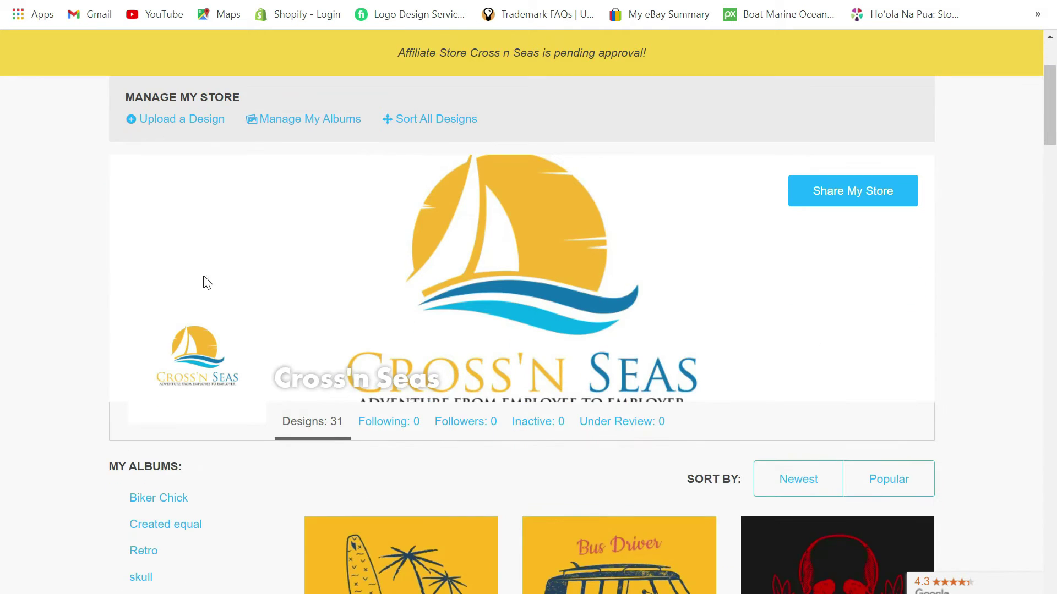
pyautogui.moveTo(467, 254)
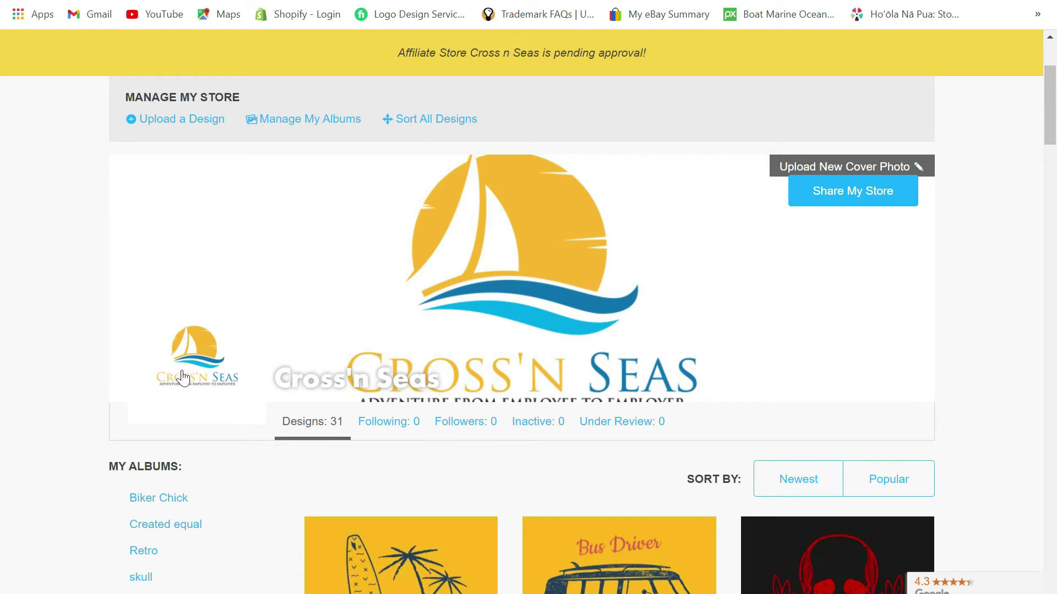
pyautogui.moveTo(218, 372)
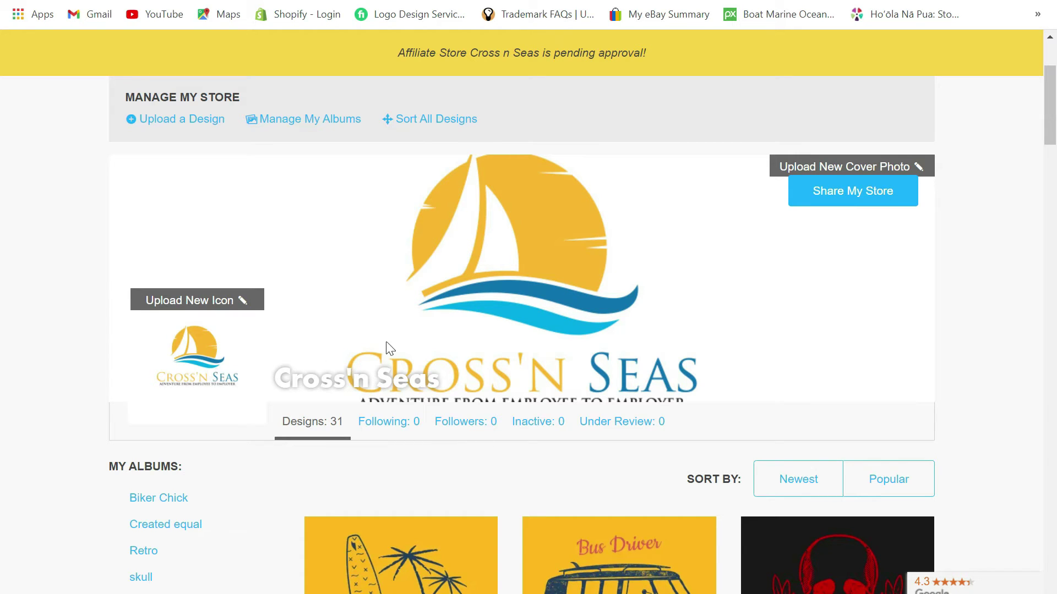
pyautogui.scroll(2, 507, 332)
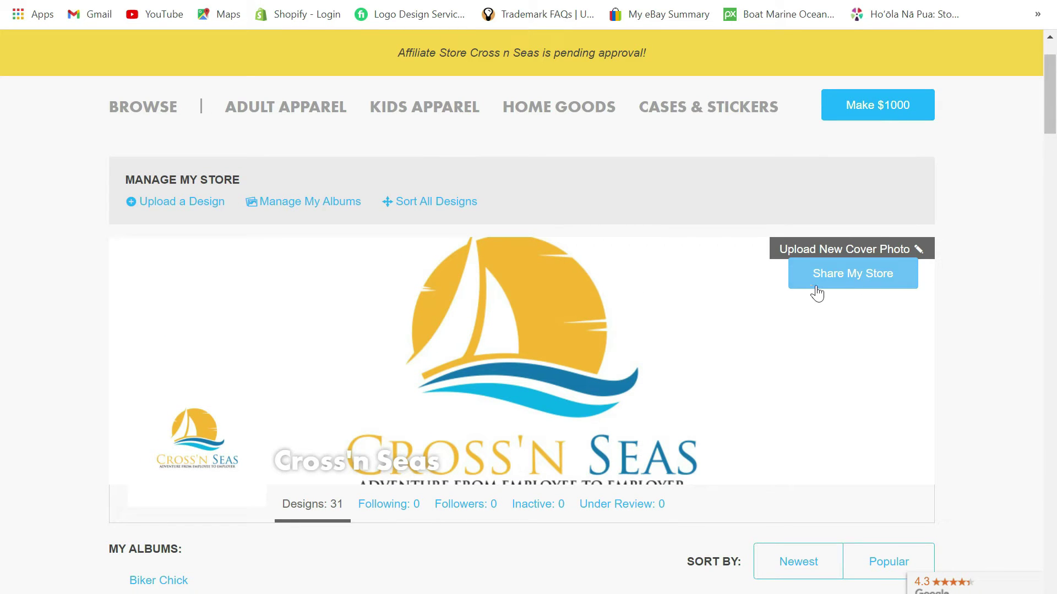
pyautogui.click(894, 288)
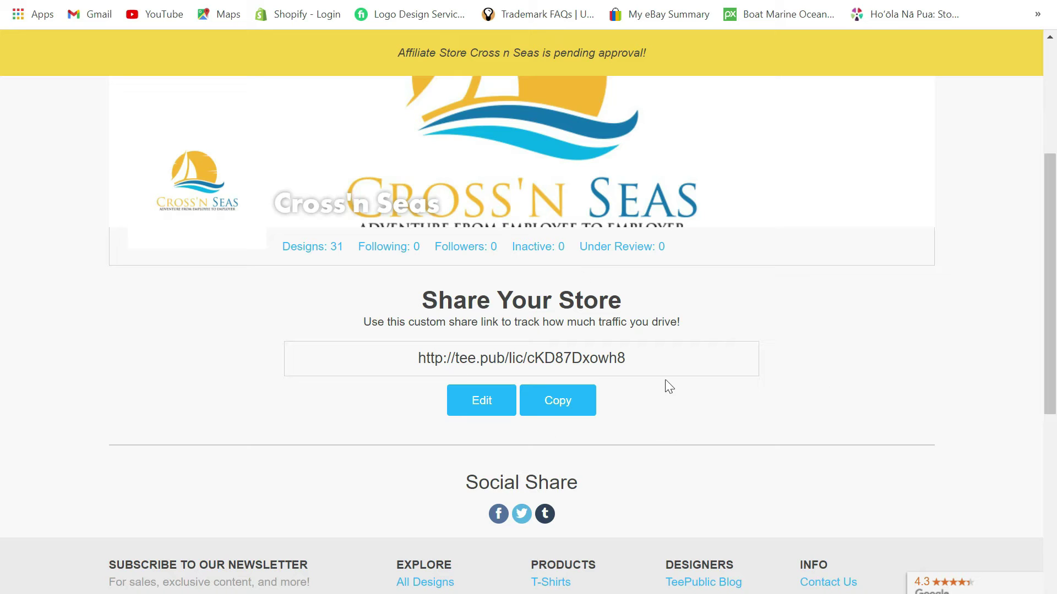
pyautogui.click(559, 401)
pyautogui.scroll(5, 721, 300)
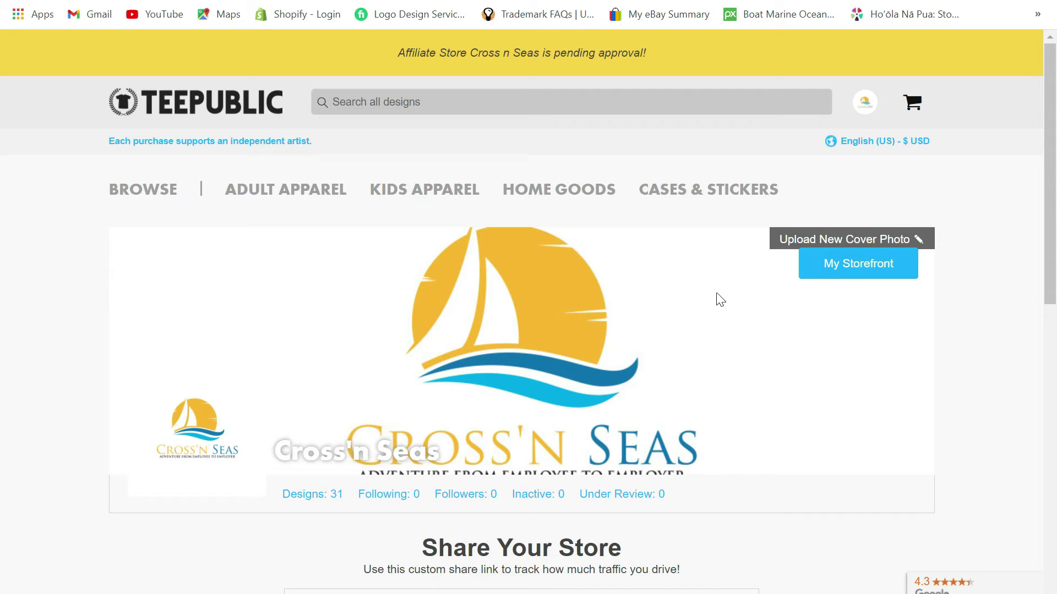
pyautogui.click(871, 105)
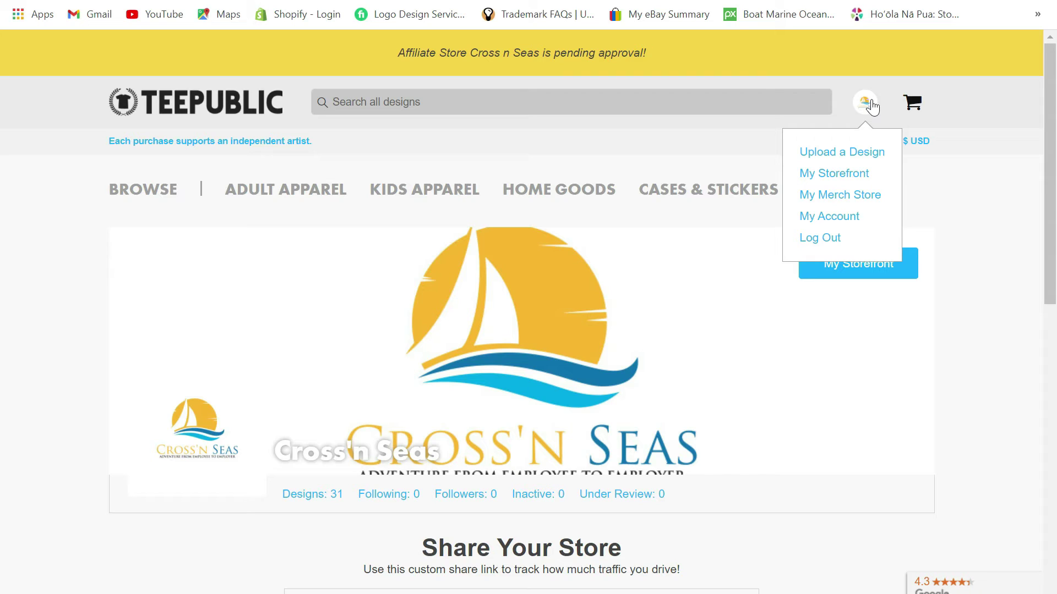
# Upload the cortcrossen-03 PNG artwork on the Upload a Design page
pyautogui.click(863, 152)
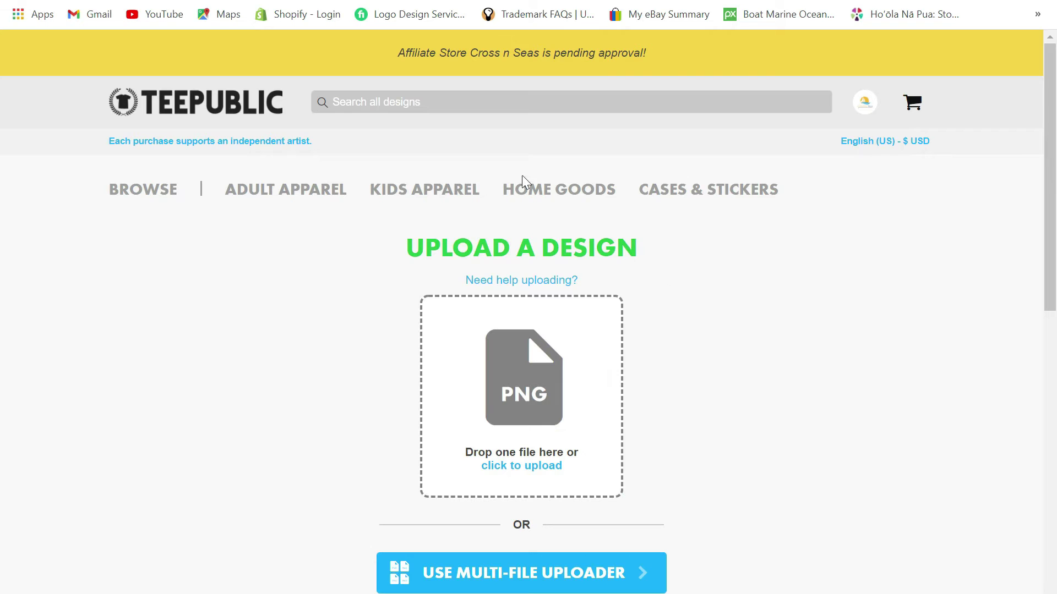
pyautogui.scroll(-2, 334, 228)
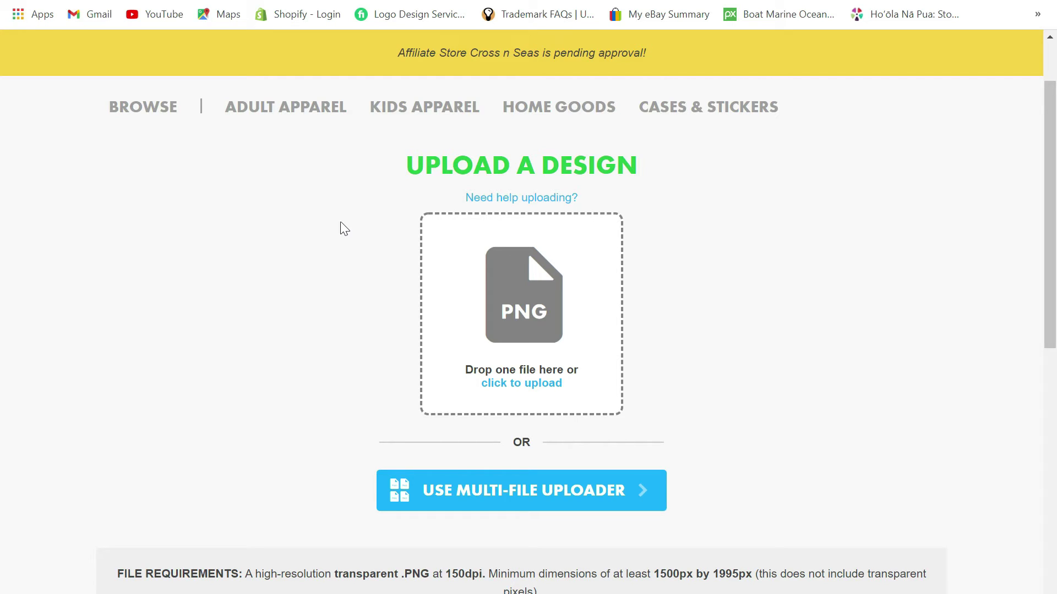
pyautogui.click(538, 297)
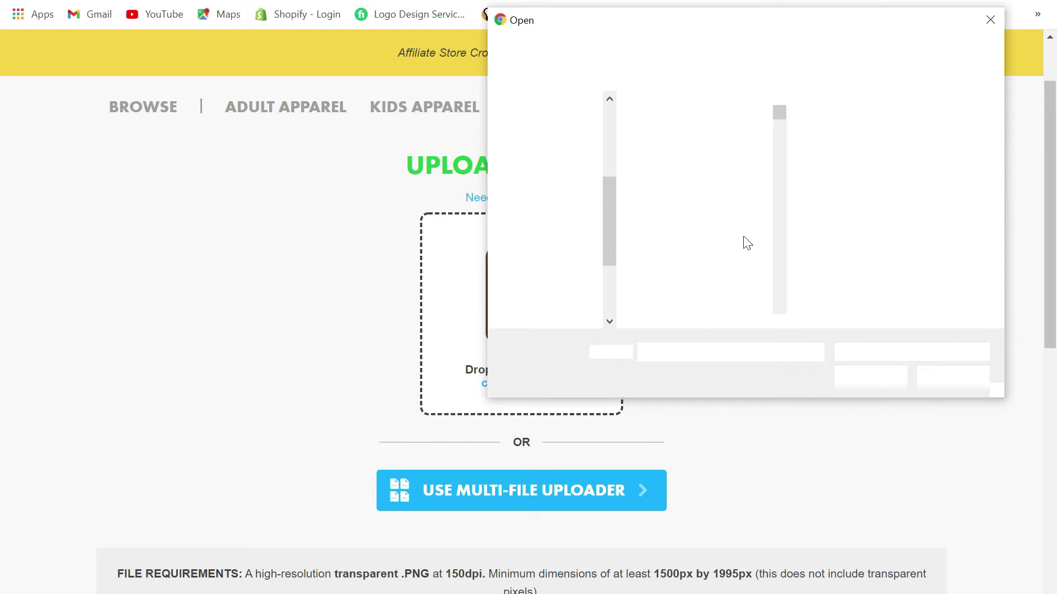
pyautogui.scroll(-10, 670, 246)
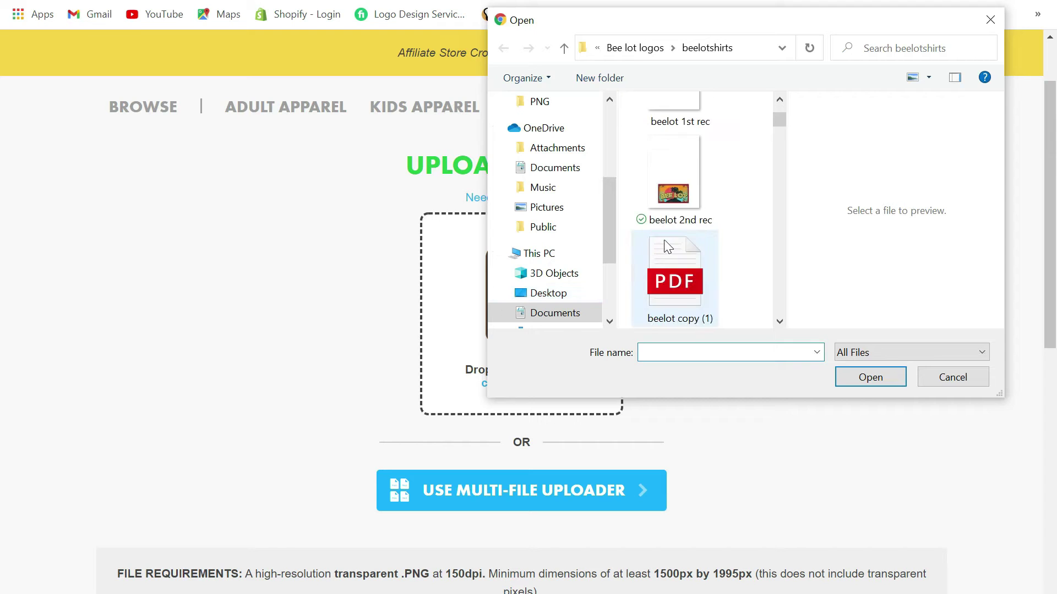
pyautogui.scroll(-5, 664, 244)
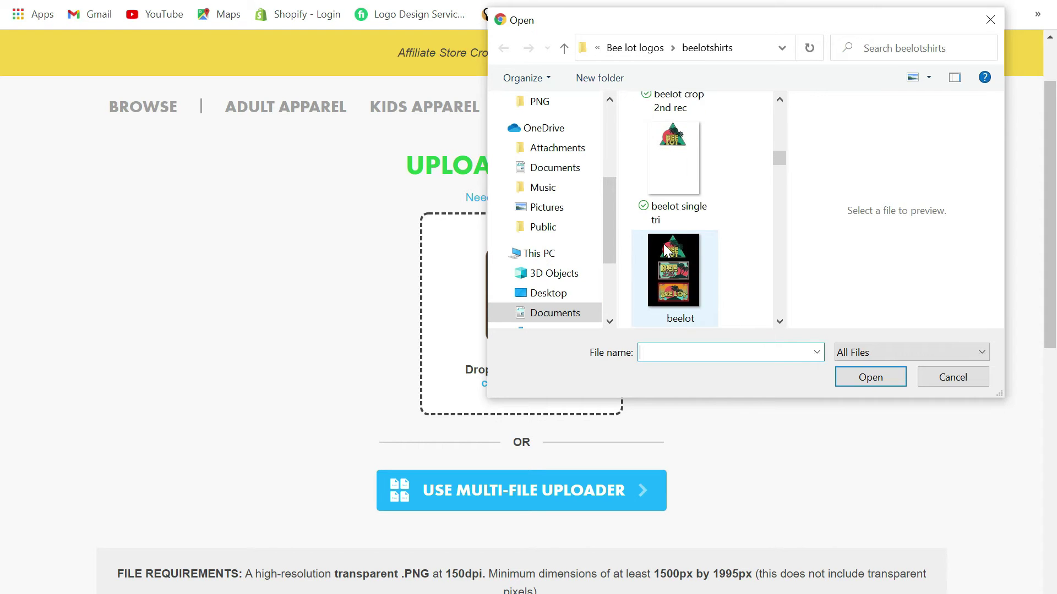
pyautogui.scroll(-5, 663, 248)
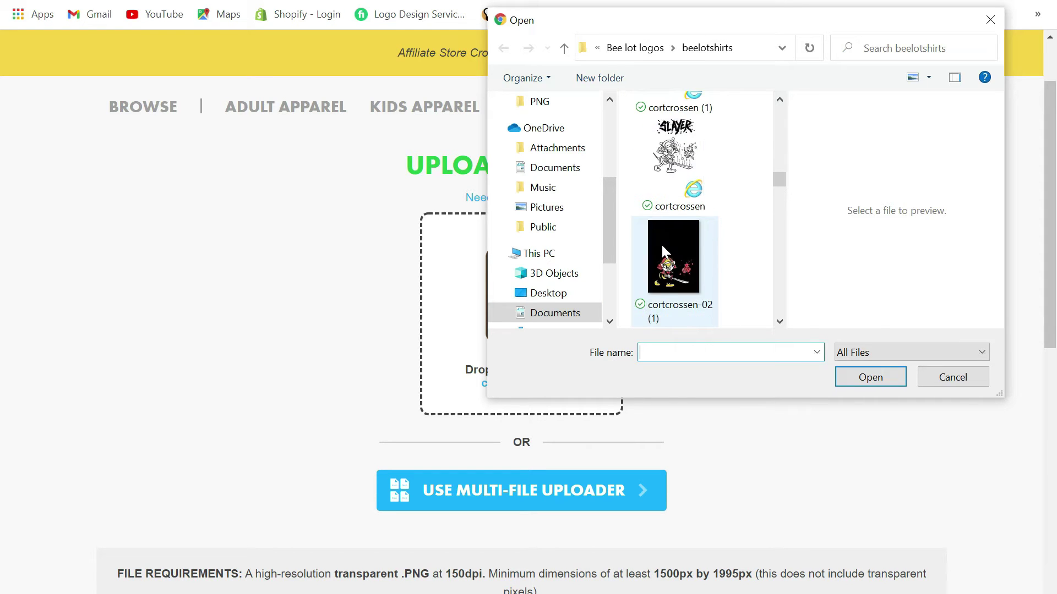
pyautogui.scroll(-1, 692, 235)
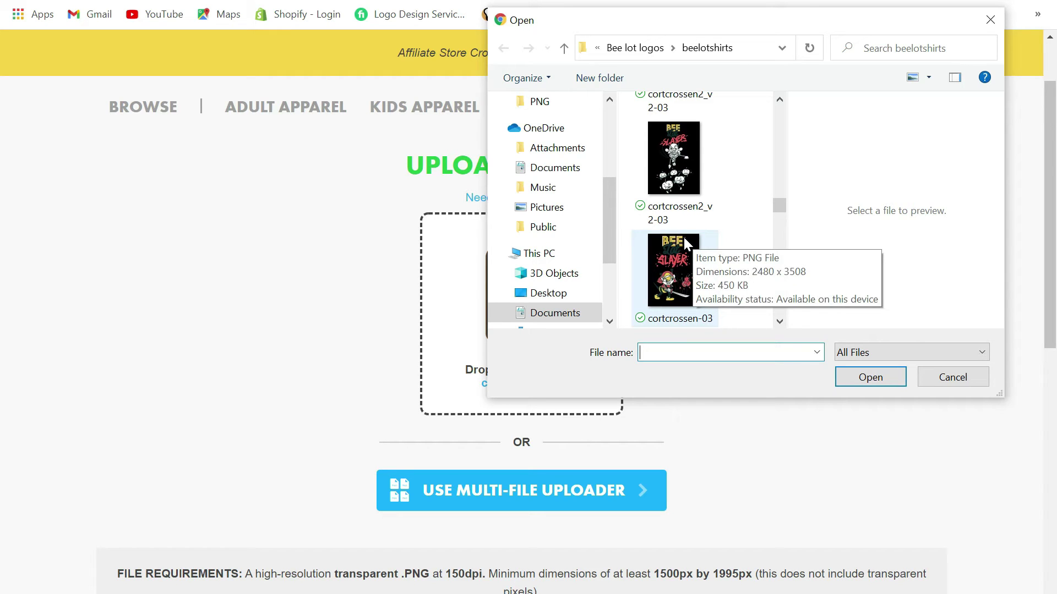
pyautogui.click(683, 237)
pyautogui.click(887, 376)
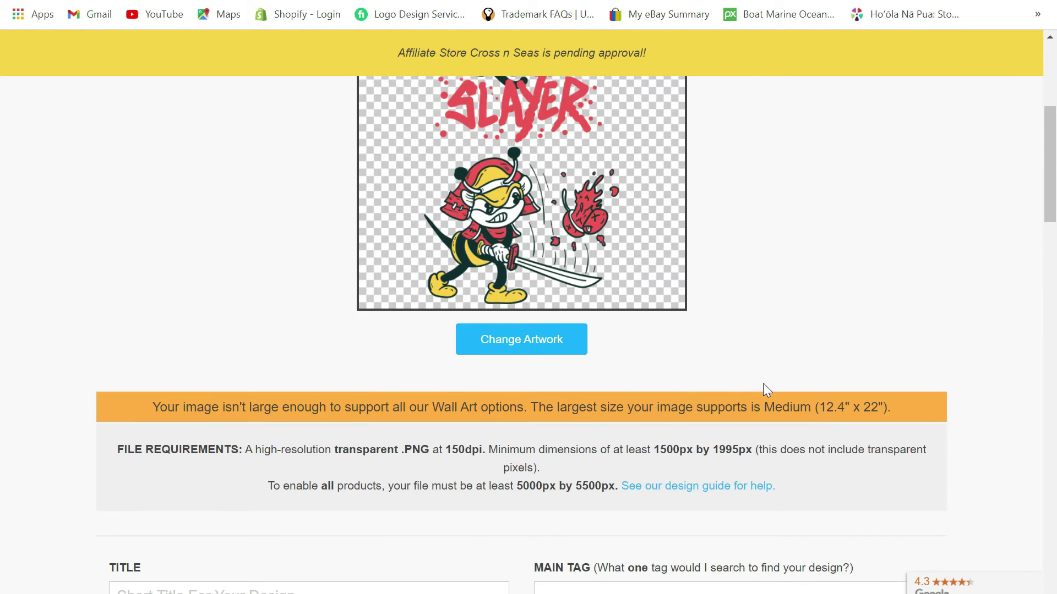
pyautogui.scroll(4, 705, 399)
pyautogui.scroll(-2, 745, 359)
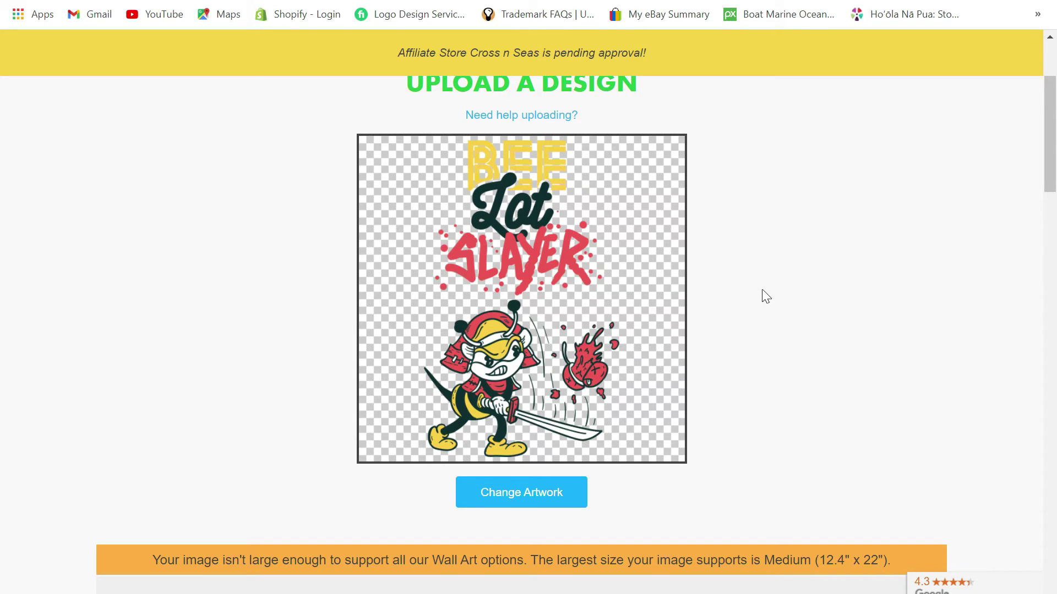
pyautogui.scroll(-7, 771, 303)
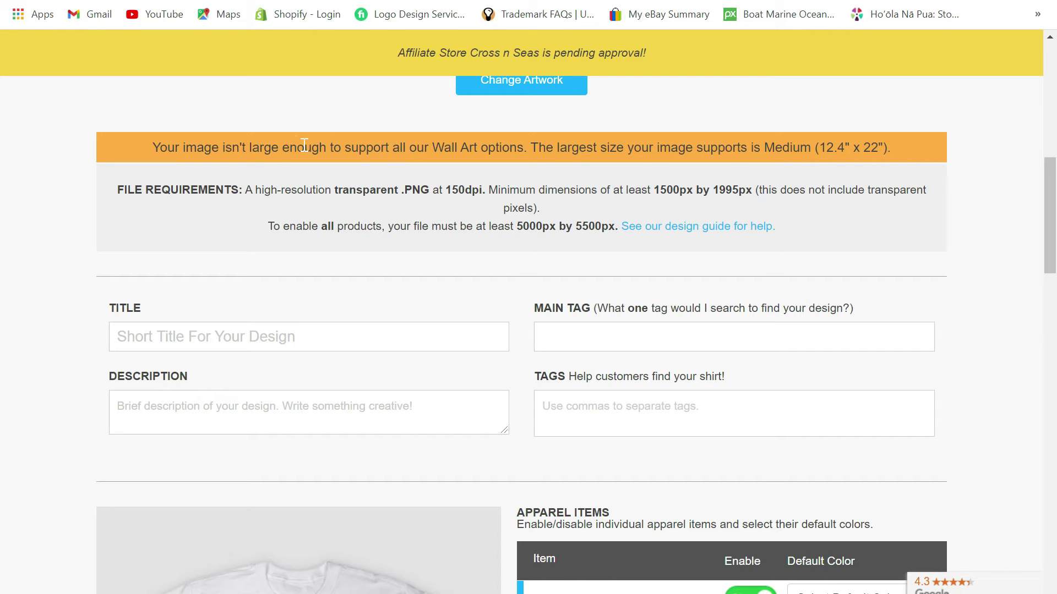
# Enter the title 'Bee Lot Slayer' and the description 'kill some fruit'
pyautogui.scroll(-1, 378, 248)
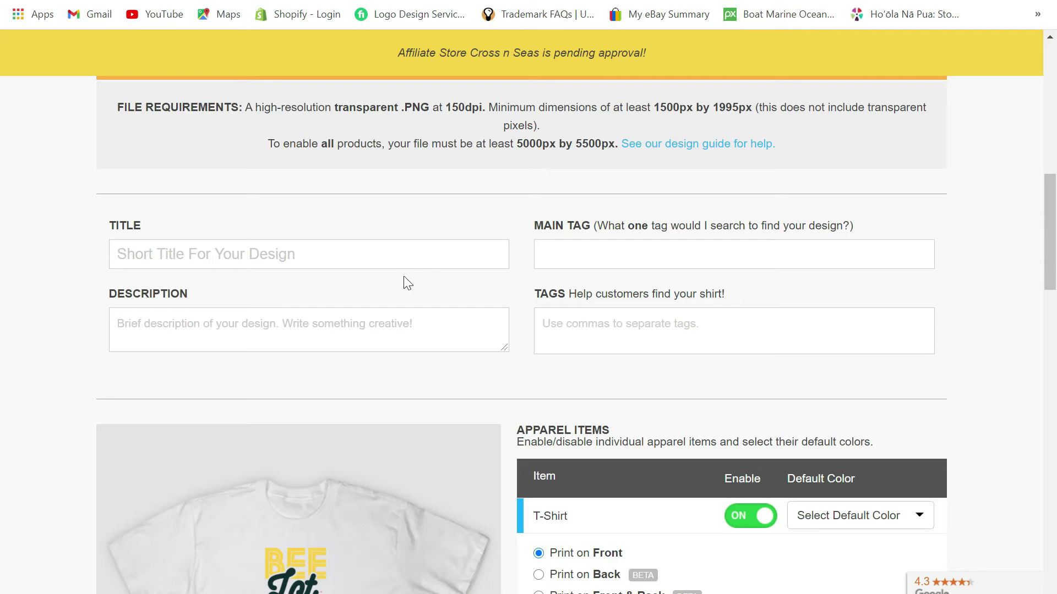
pyautogui.click(427, 265)
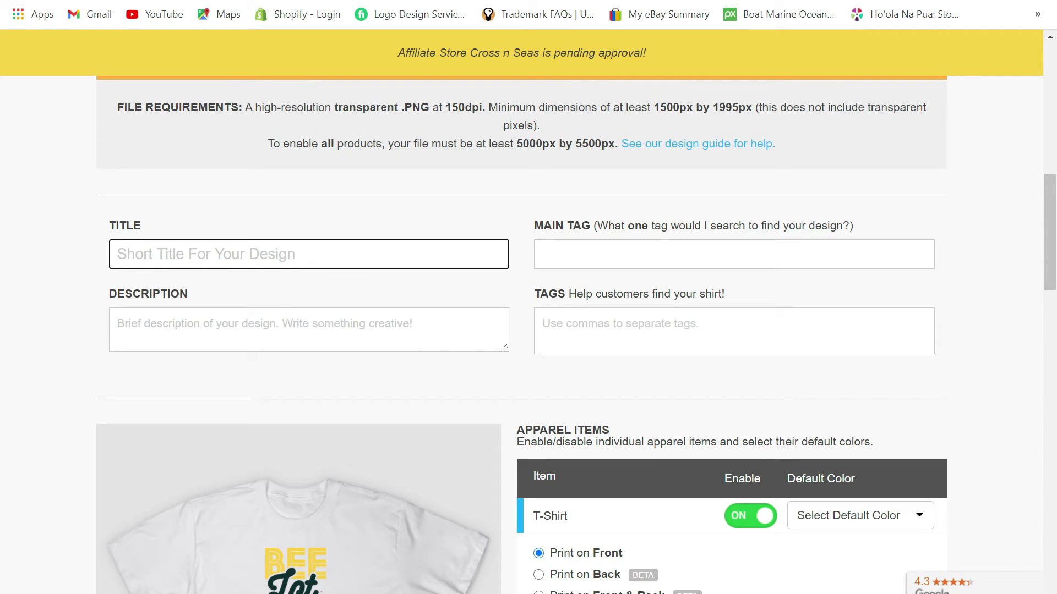
pyautogui.write('Bee')
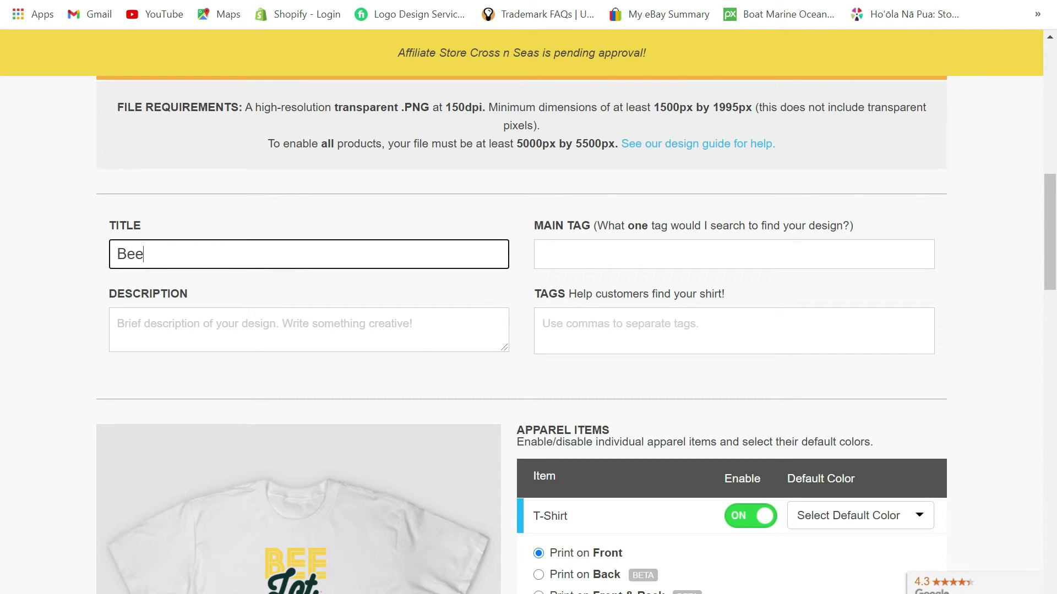
pyautogui.write(' Lot Slayer')
pyautogui.click(380, 325)
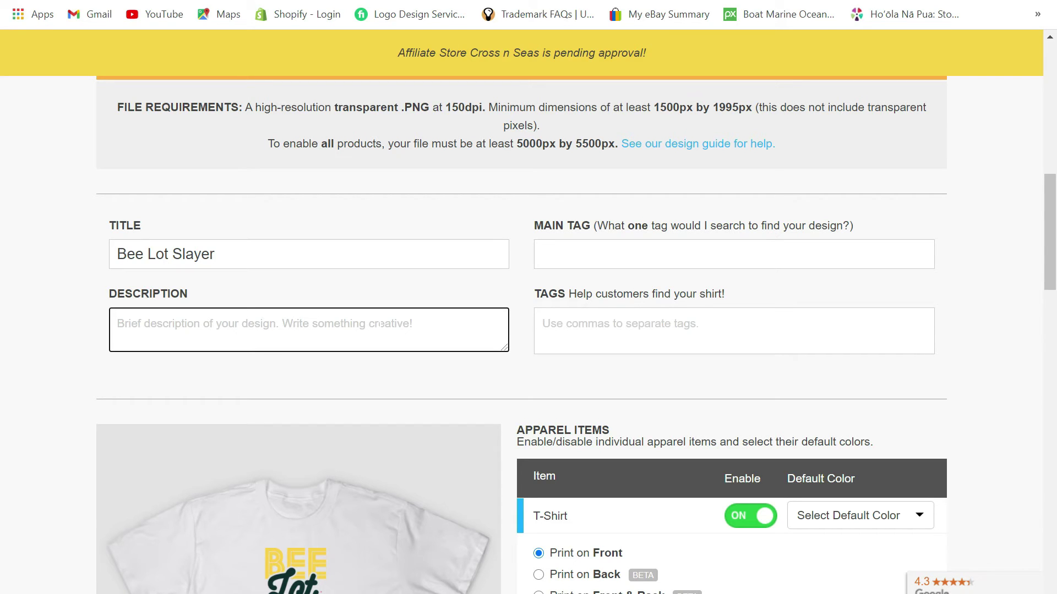
pyautogui.write('kil')
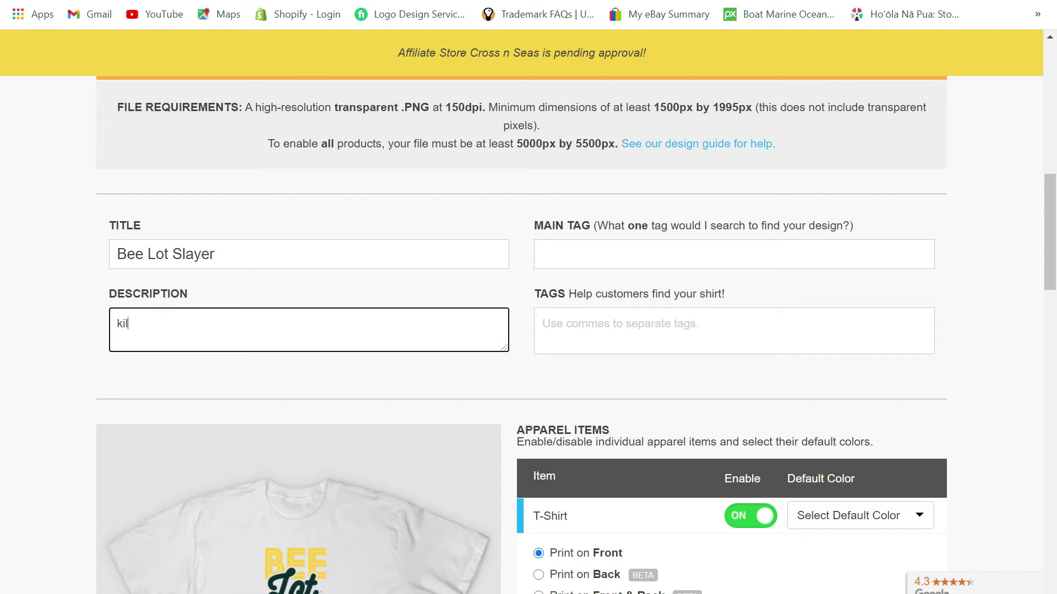
pyautogui.write('l some fr')
pyautogui.write('uit')
# Set the main tag to 'bee', dismissing the missing-requirements warning
pyautogui.click(734, 253)
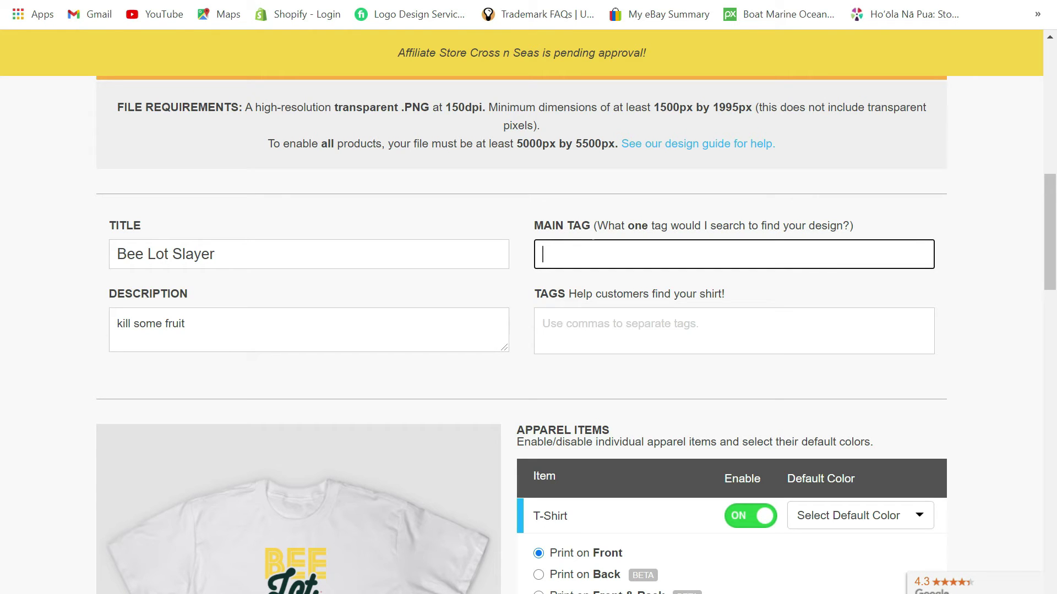
pyautogui.write('bee')
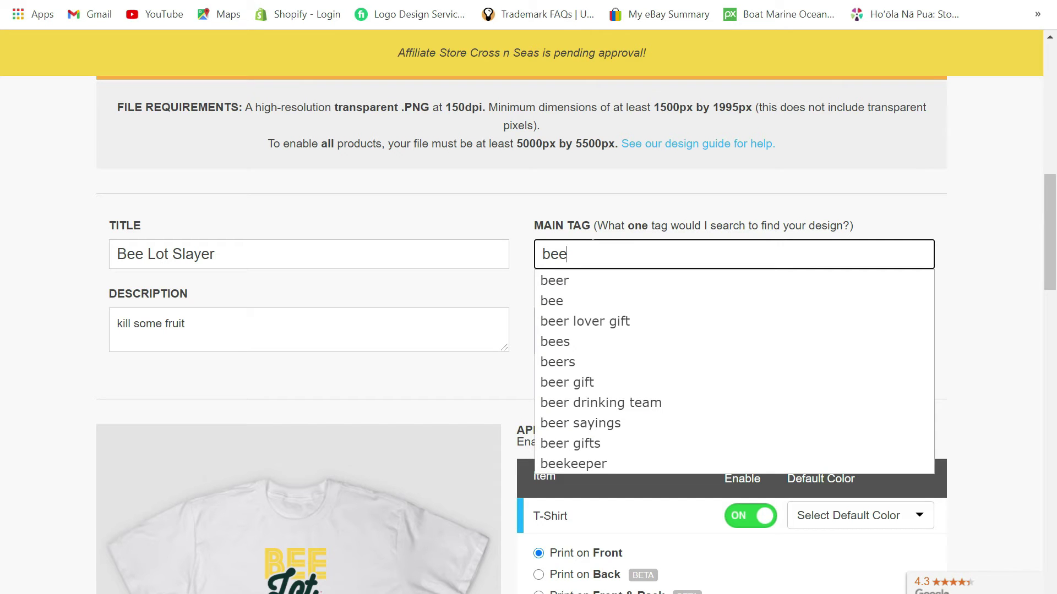
pyautogui.press('Return')
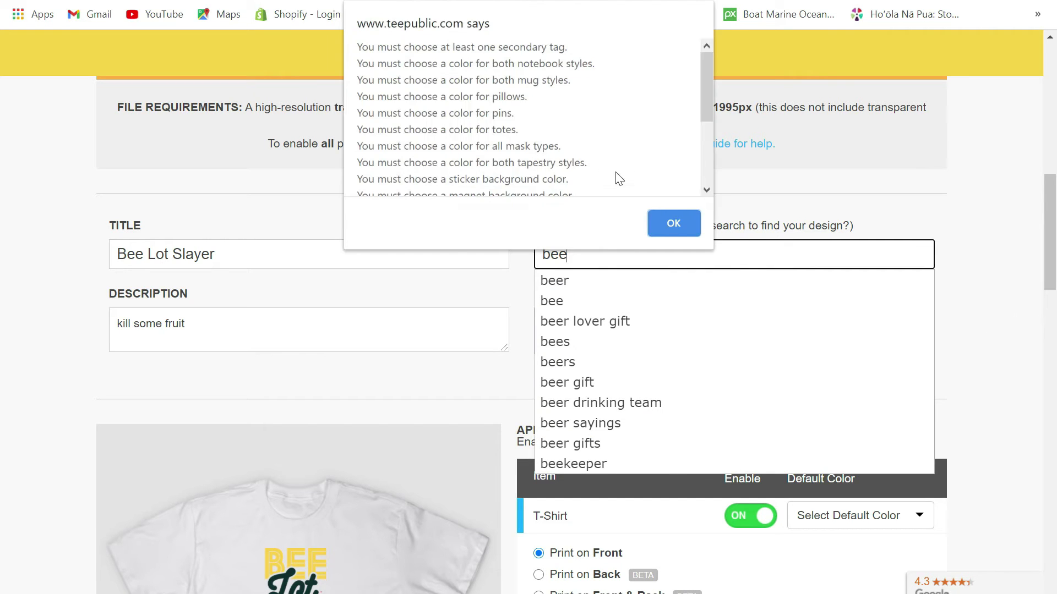
pyautogui.click(672, 221)
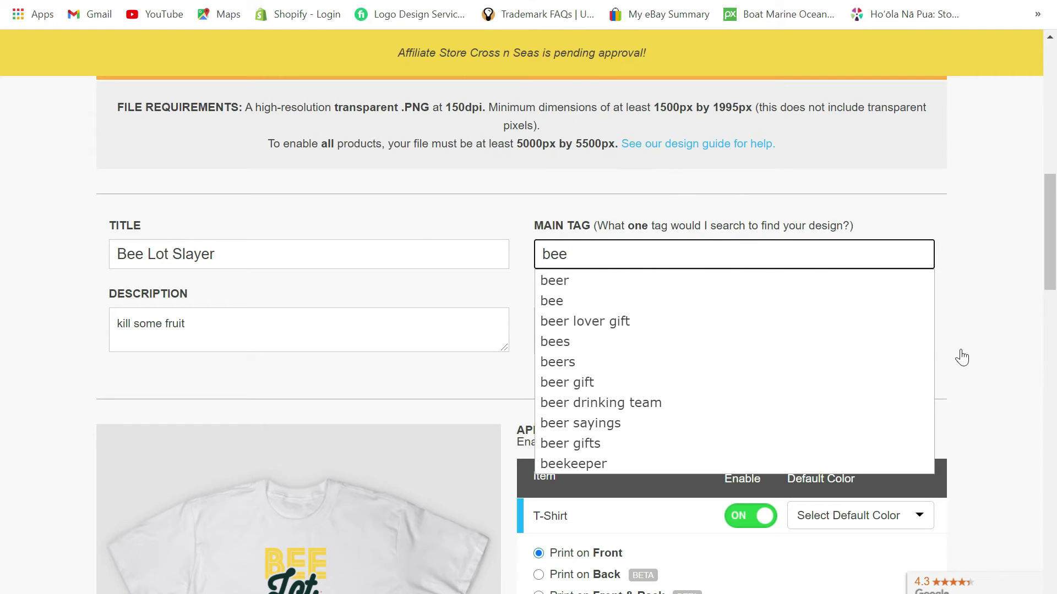
pyautogui.click(1002, 354)
# Add 'insect' as a secondary tag from the suggestions
pyautogui.click(552, 327)
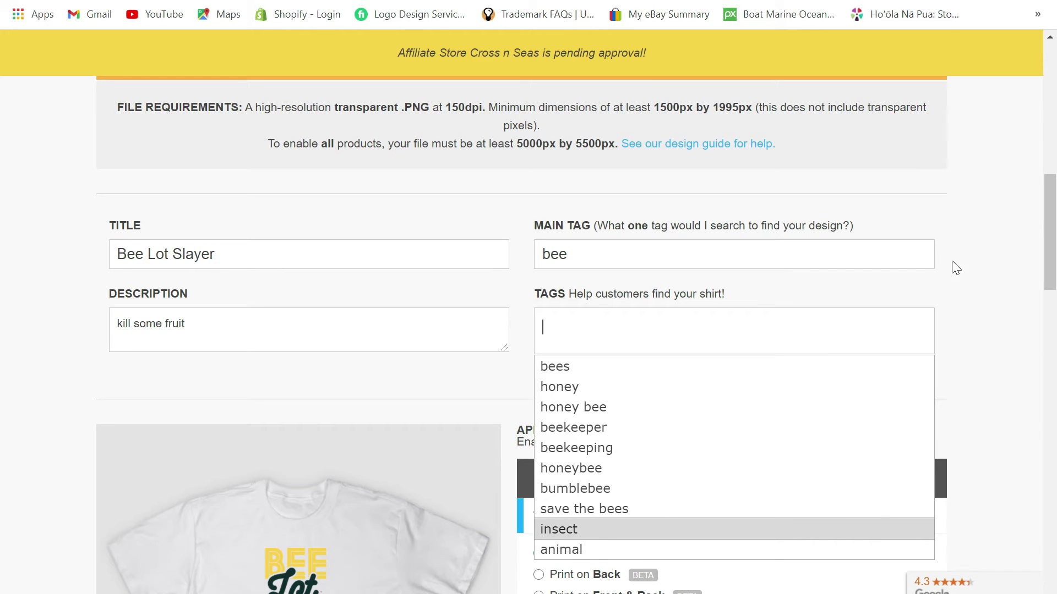
pyautogui.press('Return')
pyautogui.click(713, 347)
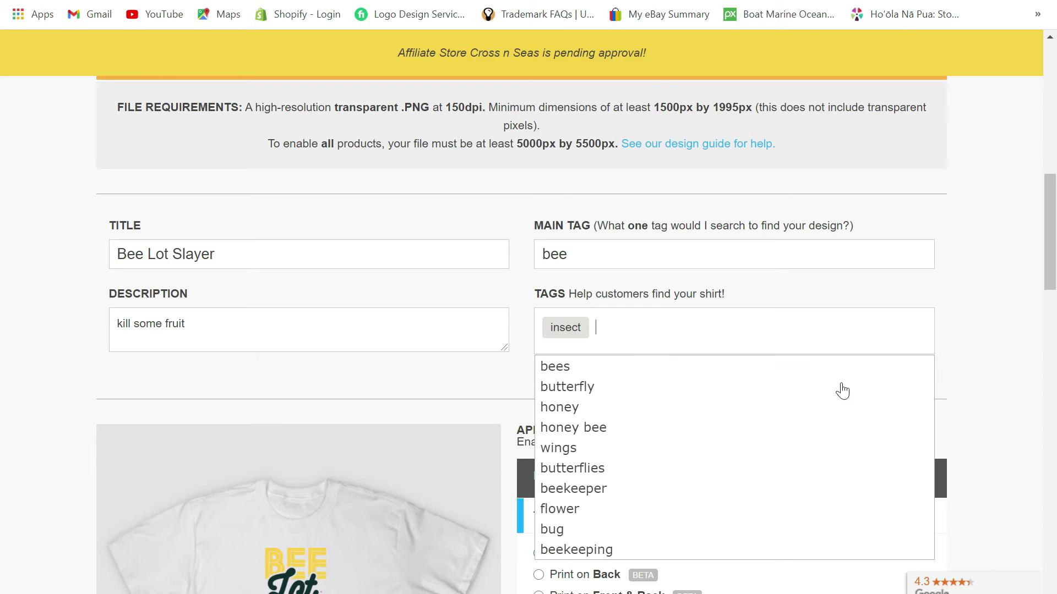
pyautogui.click(987, 334)
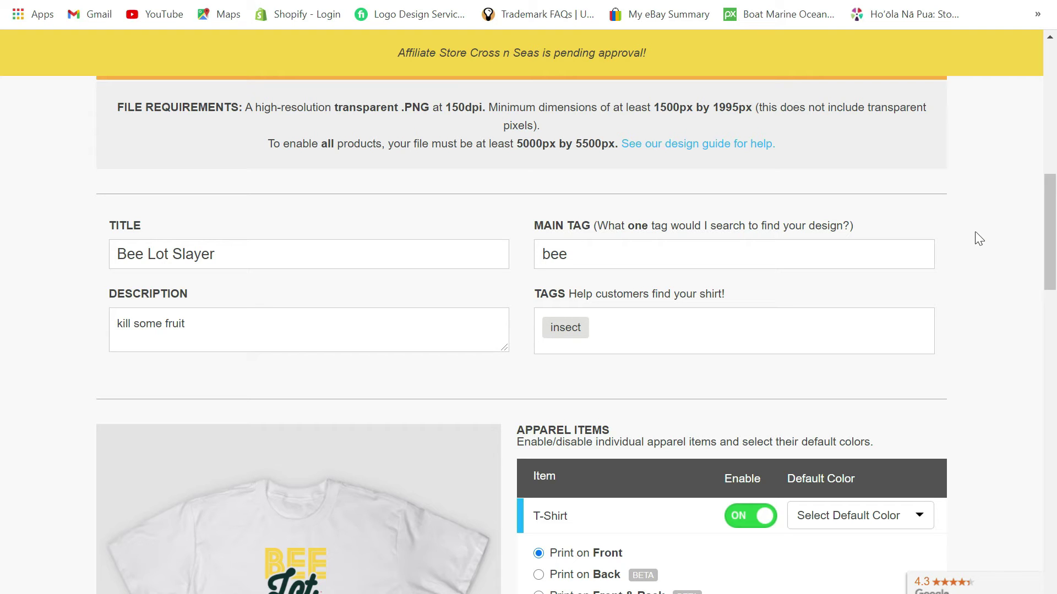
# Scale the apparel design to 95% and nudge it slightly higher on the shirt
pyautogui.scroll(-3, 979, 238)
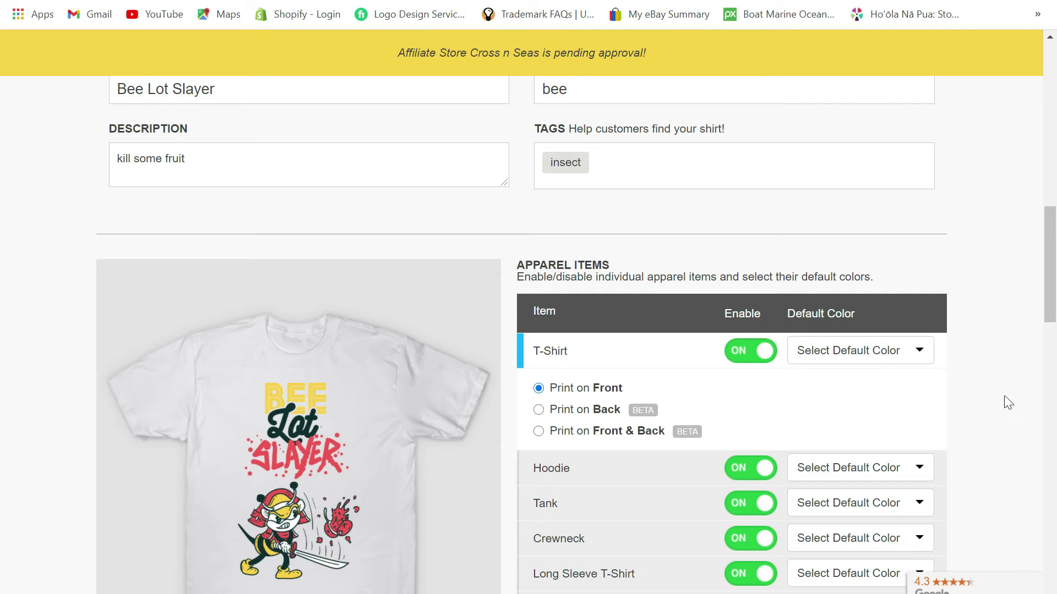
pyautogui.scroll(-2, 298, 352)
pyautogui.scroll(-3, 300, 349)
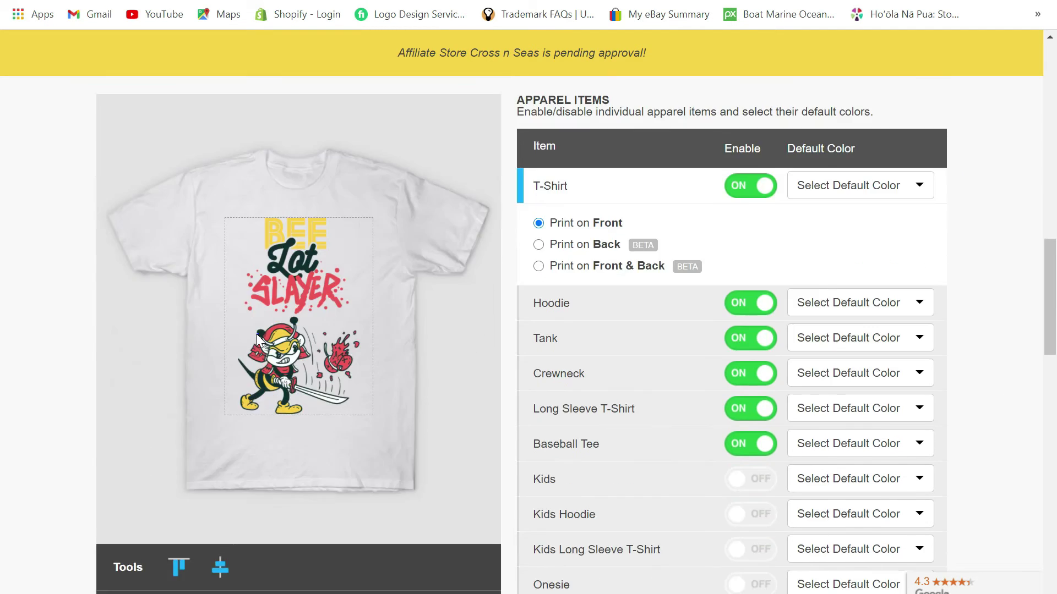
pyautogui.scroll(-2, 313, 298)
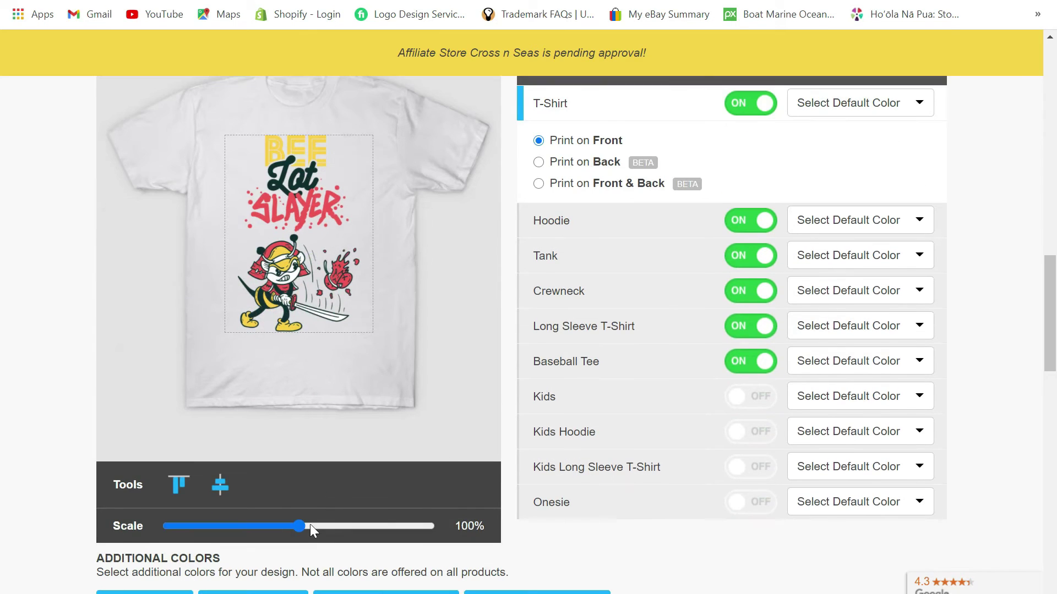
pyautogui.moveTo(296, 525)
pyautogui.mouseDown()
pyautogui.moveTo(250, 526)
pyautogui.moveTo(302, 526)
pyautogui.mouseUp()
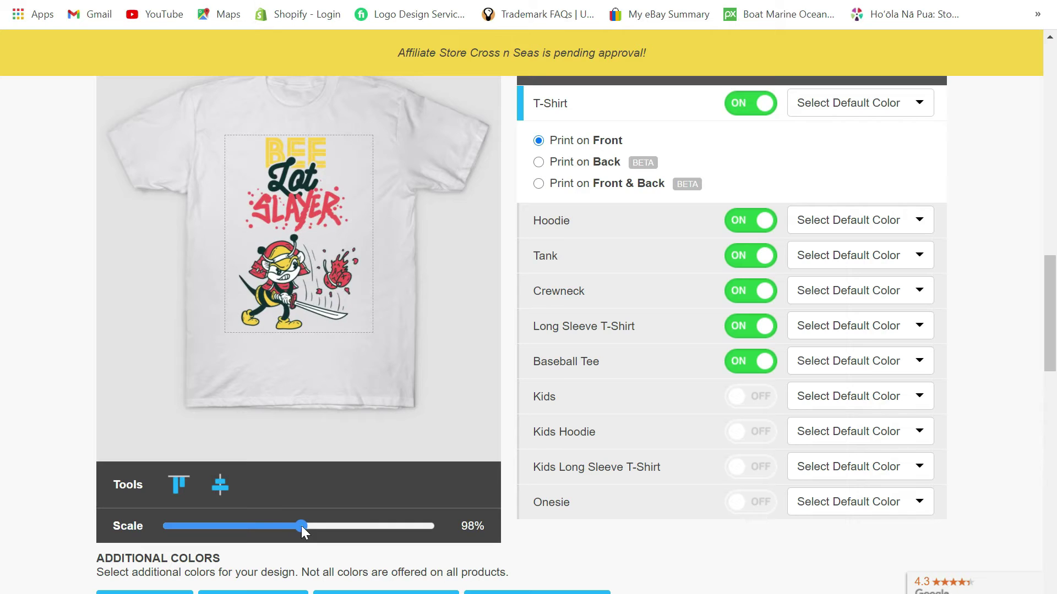
pyautogui.scroll(2, 317, 262)
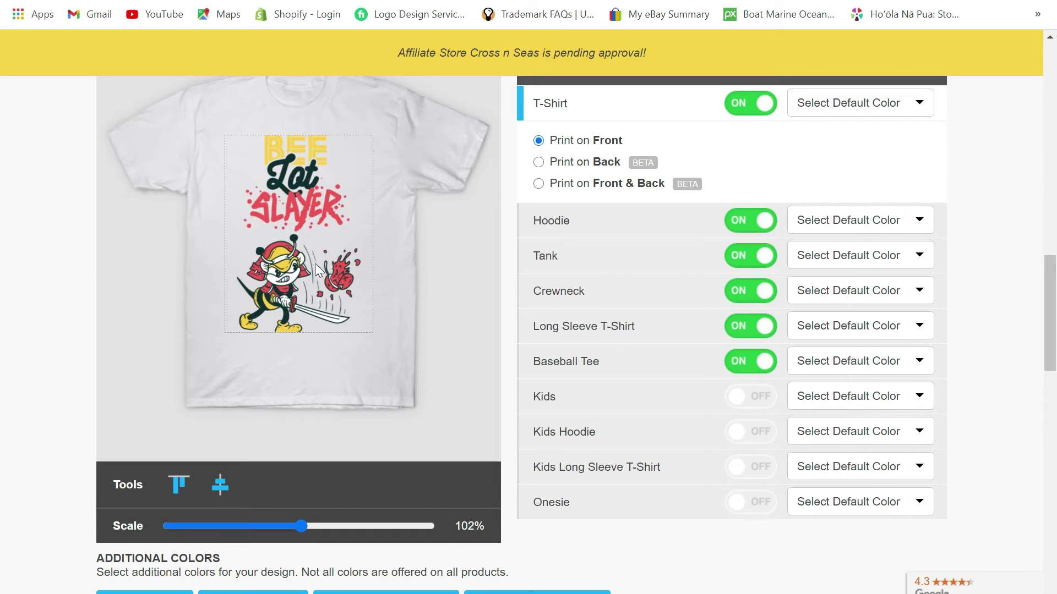
pyautogui.moveTo(301, 523); pyautogui.dragTo(290, 524)
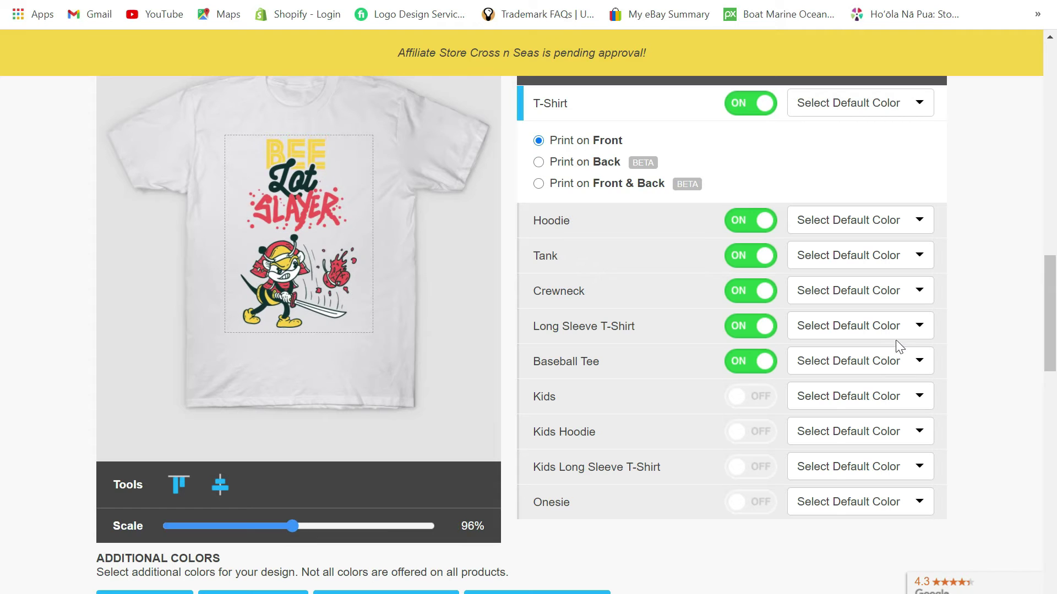
pyautogui.moveTo(286, 171)
pyautogui.mouseDown()
pyautogui.moveTo(301, 259)
pyautogui.moveTo(278, 165)
pyautogui.moveTo(300, 176)
pyautogui.moveTo(289, 171)
pyautogui.mouseUp()
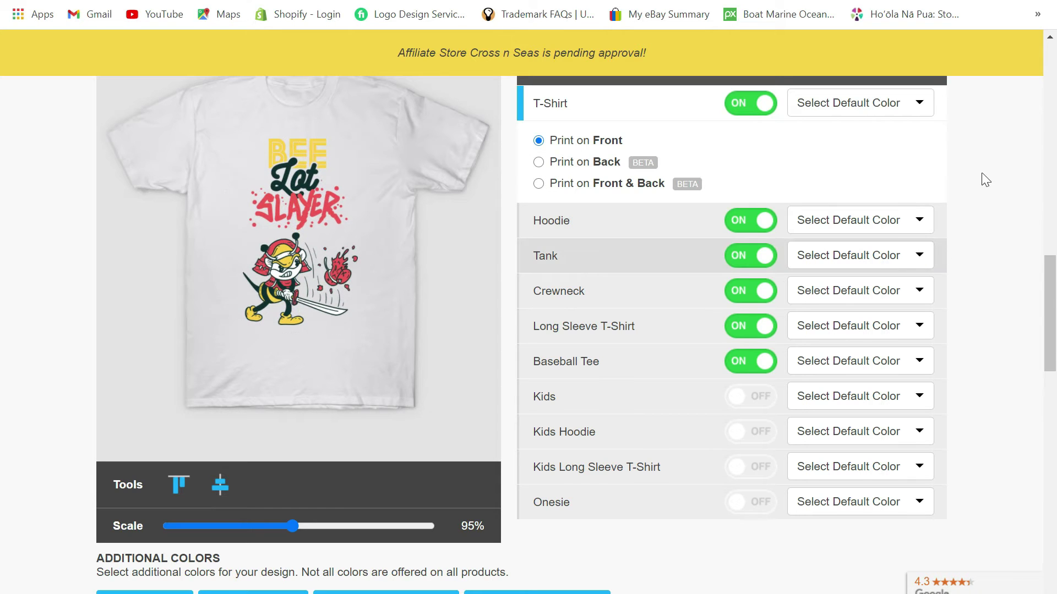
# Set the default colours to Red for the T-Shirt and Pomegranate for the Crewneck
pyautogui.scroll(1, 970, 179)
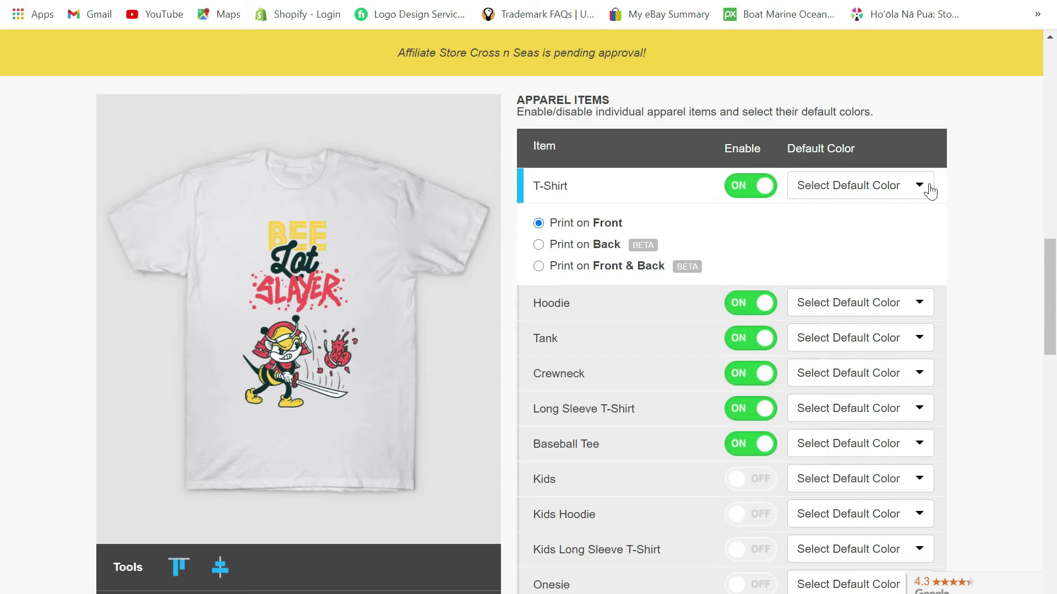
pyautogui.click(929, 188)
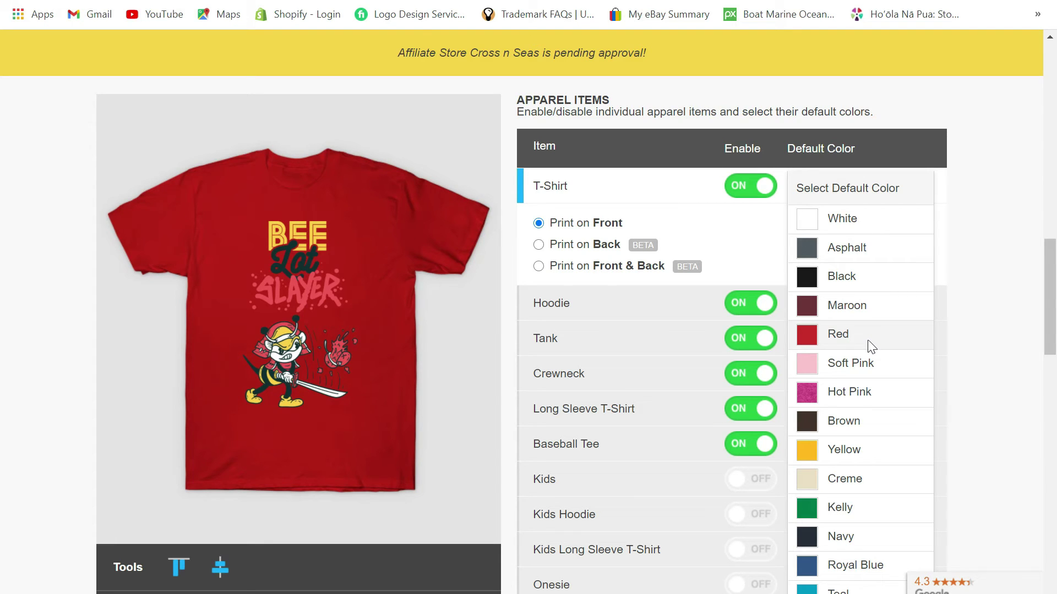
pyautogui.click(868, 341)
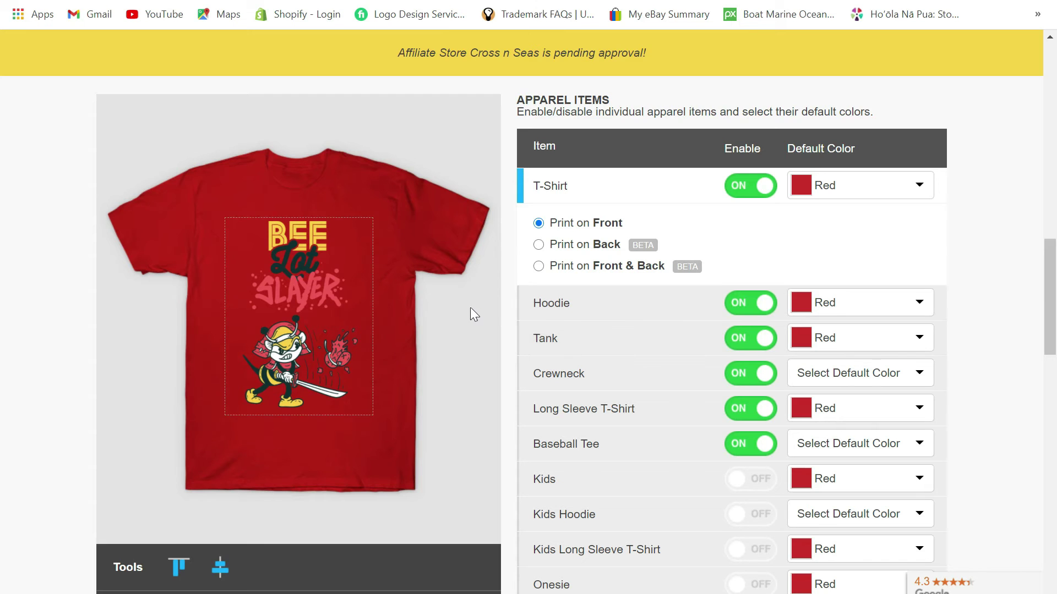
pyautogui.scroll(-3, 470, 307)
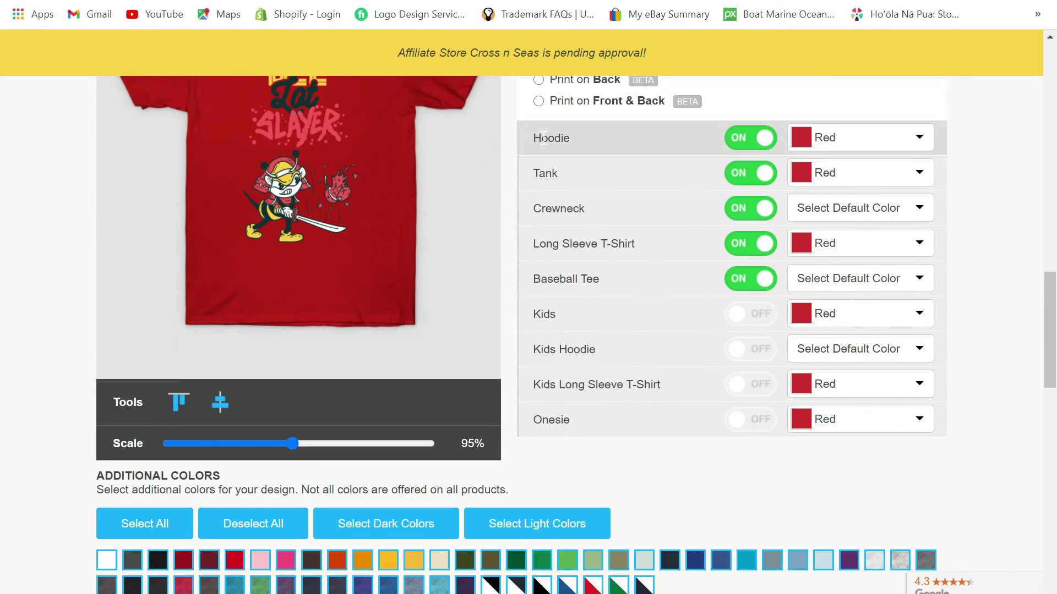
pyautogui.click(920, 209)
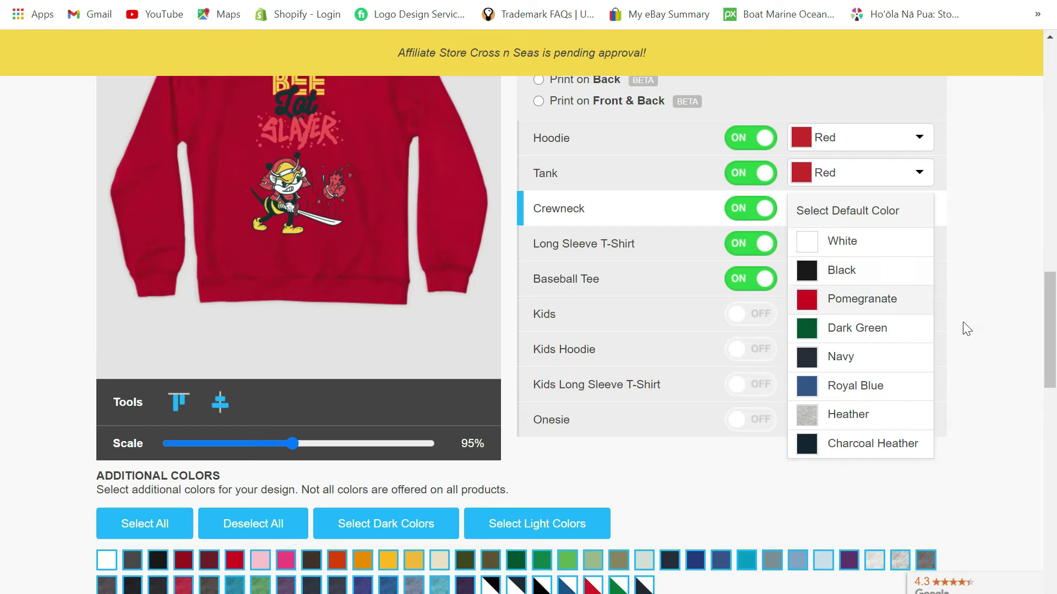
pyautogui.click(971, 324)
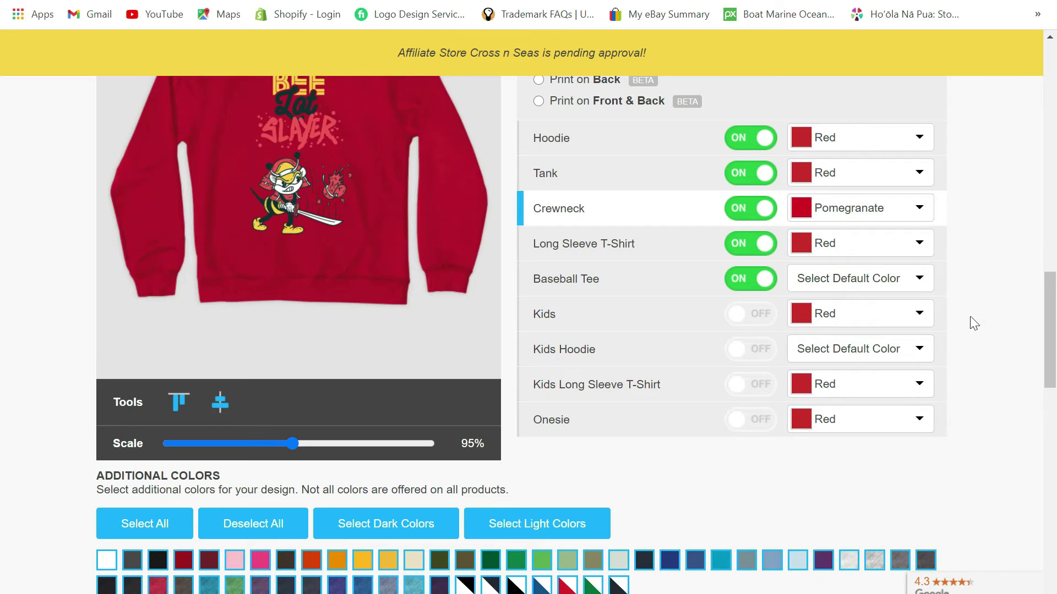
# Keep Baseball Tee enabled and set its default colour to White/Black
pyautogui.click(763, 290)
pyautogui.scroll(3, 762, 290)
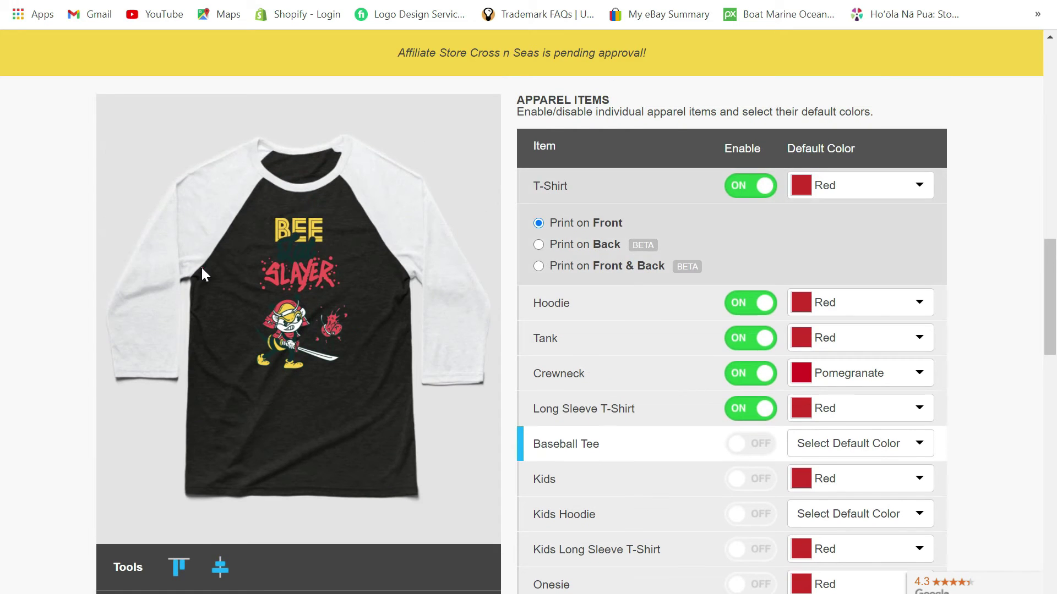
pyautogui.click(738, 454)
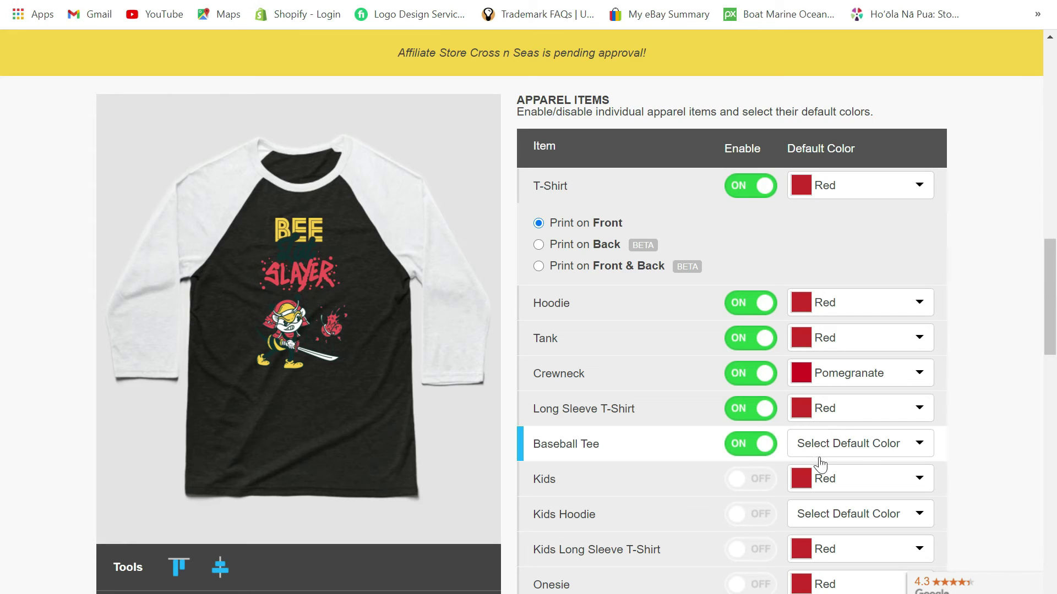
pyautogui.click(919, 446)
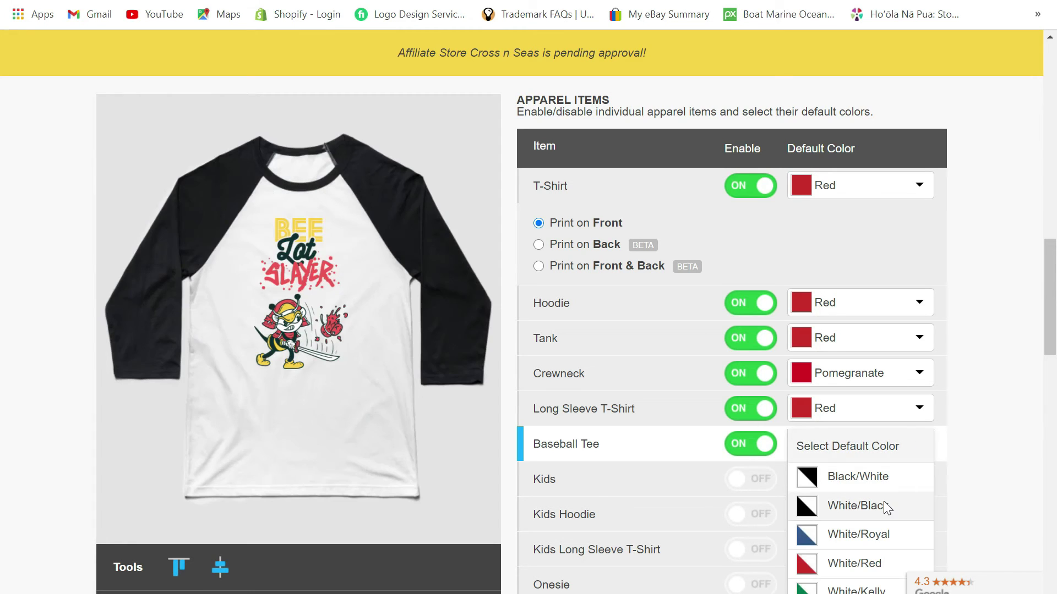
pyautogui.click(928, 504)
pyautogui.scroll(-4, 999, 432)
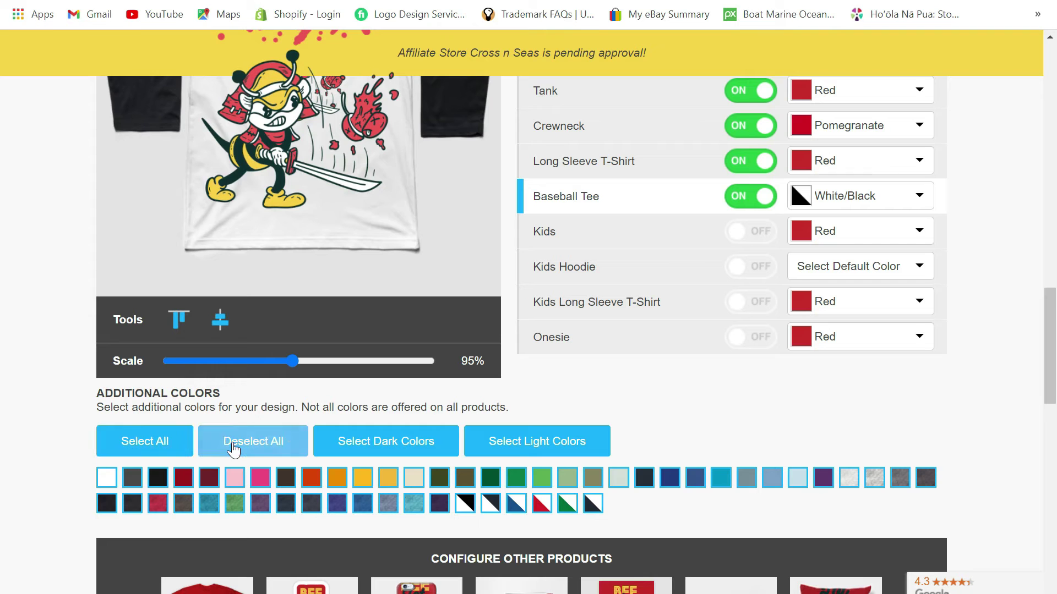
# Select all light shades as the design's additional colours
pyautogui.scroll(8, 934, 303)
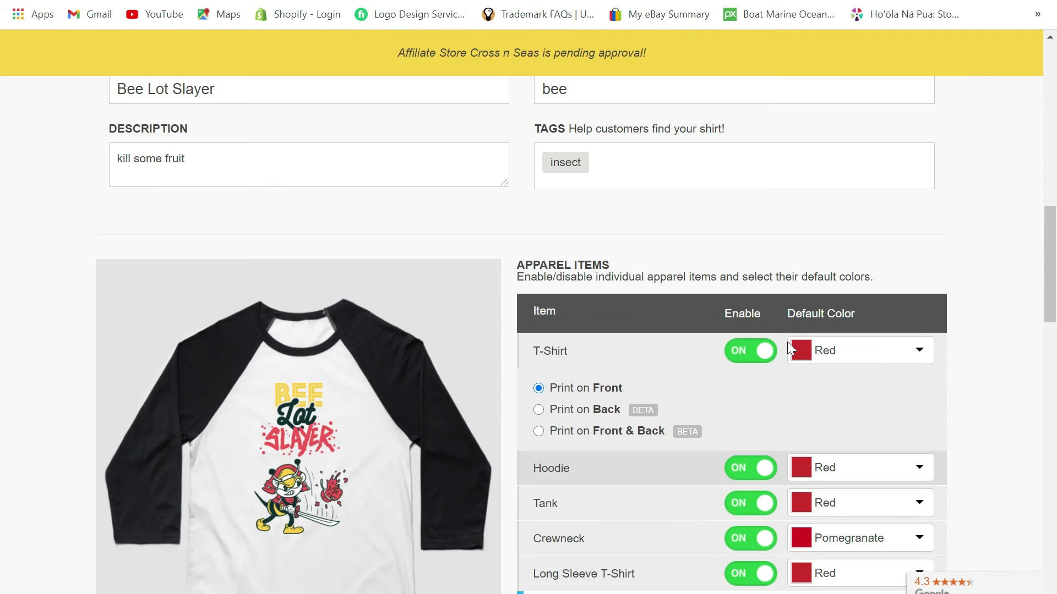
pyautogui.scroll(-12, 602, 358)
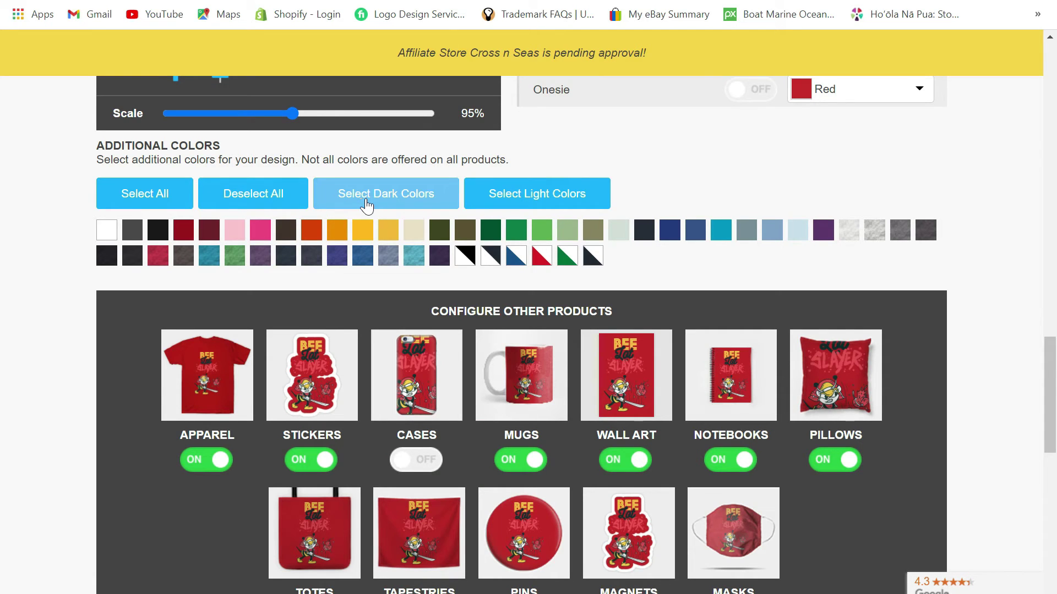
pyautogui.click(477, 197)
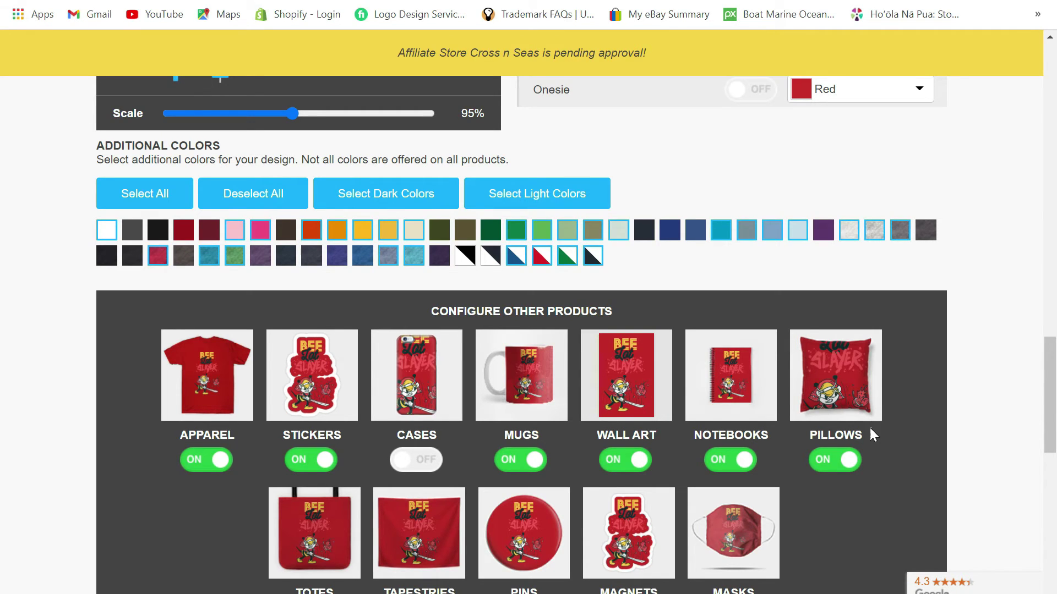
pyautogui.scroll(-1, 902, 464)
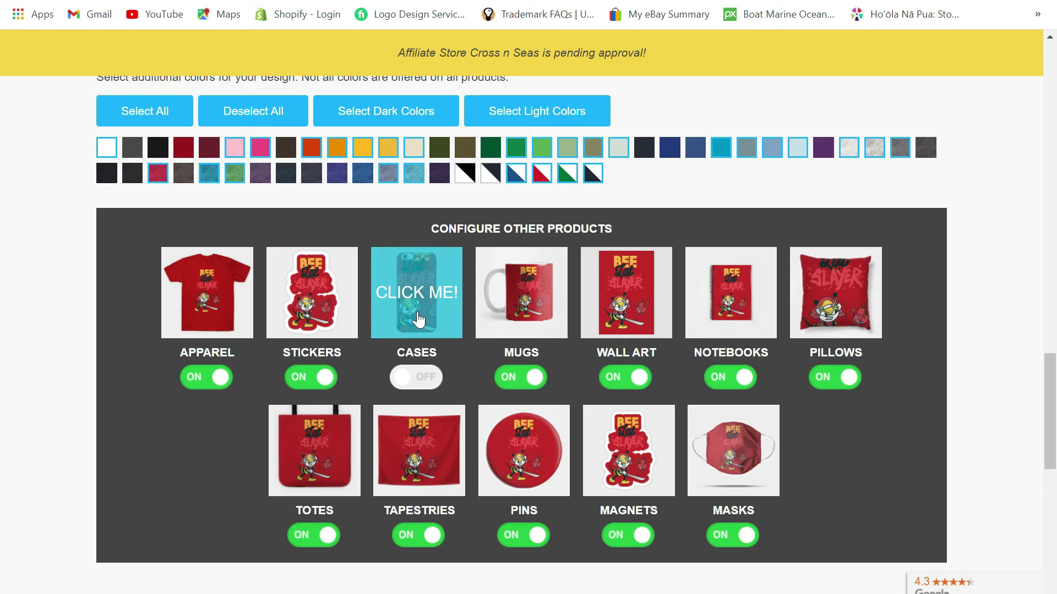
# Shrink the design on the phone case and switch the Cases product on
pyautogui.click(424, 333)
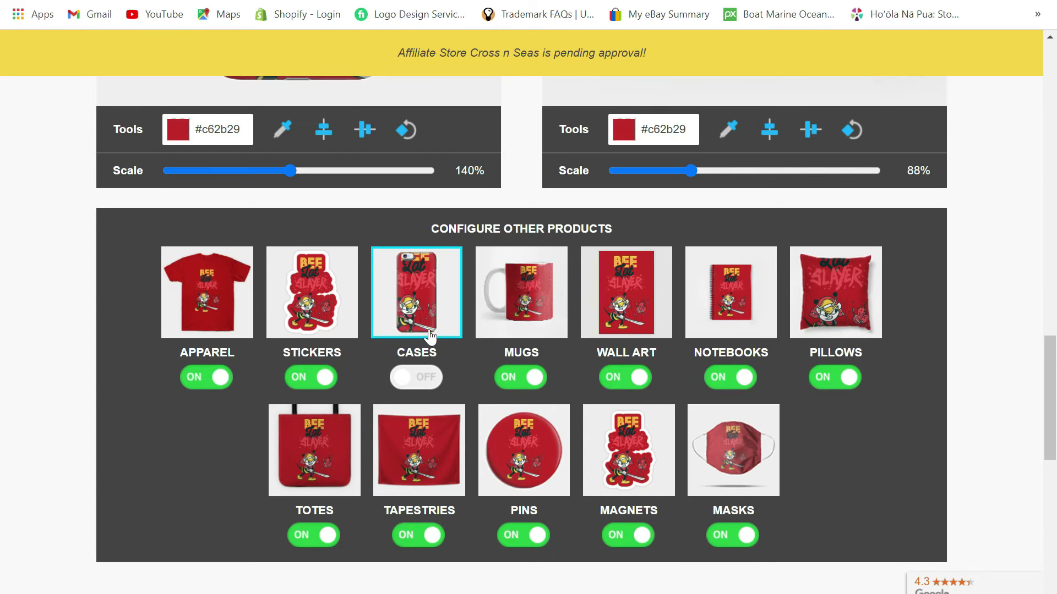
pyautogui.scroll(7, 431, 317)
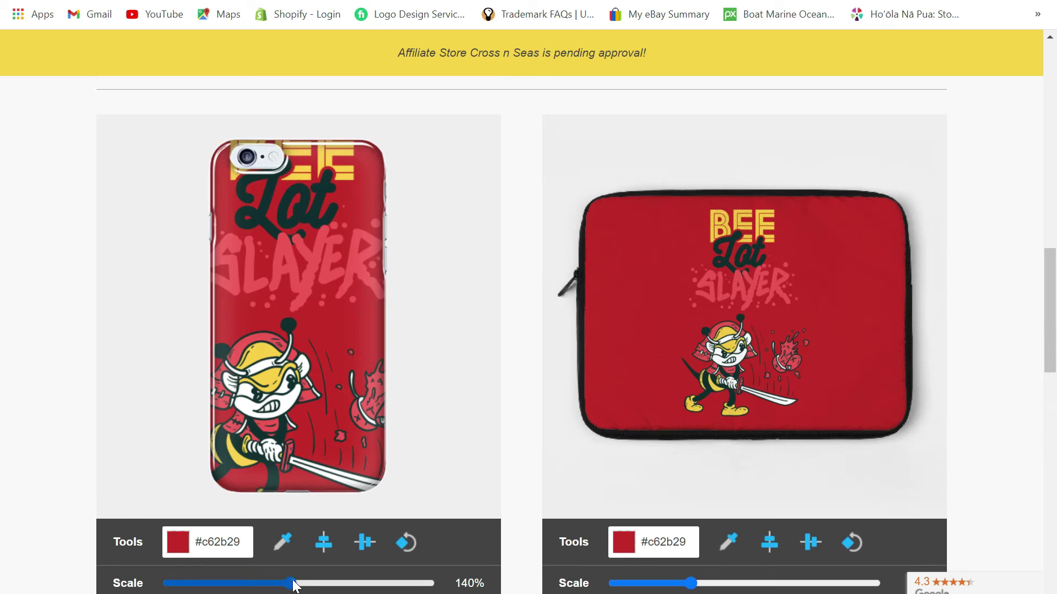
pyautogui.moveTo(290, 585); pyautogui.dragTo(240, 587)
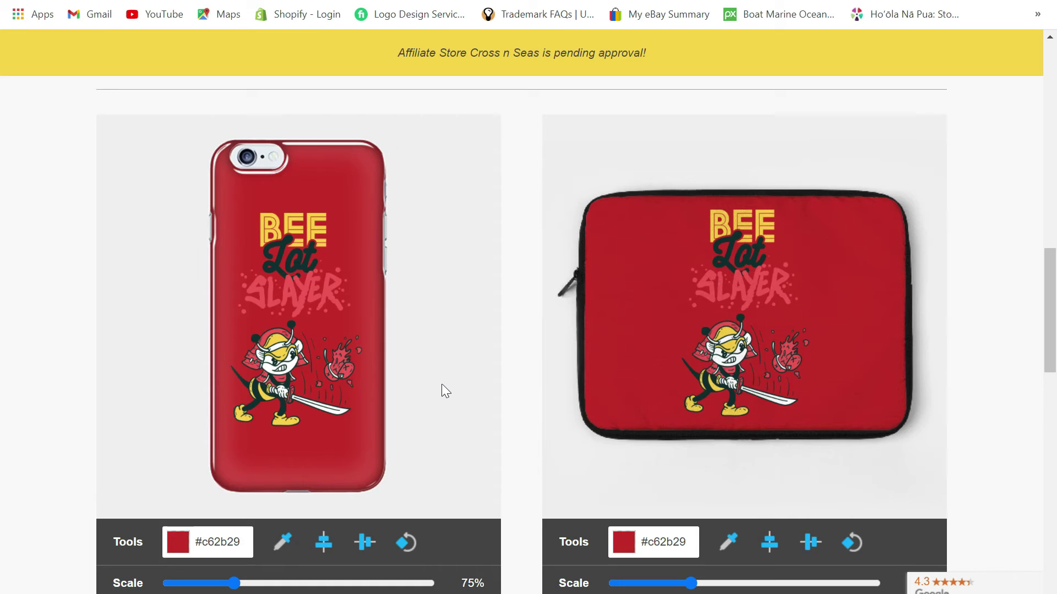
pyautogui.scroll(-3, 442, 386)
pyautogui.scroll(-3, 441, 384)
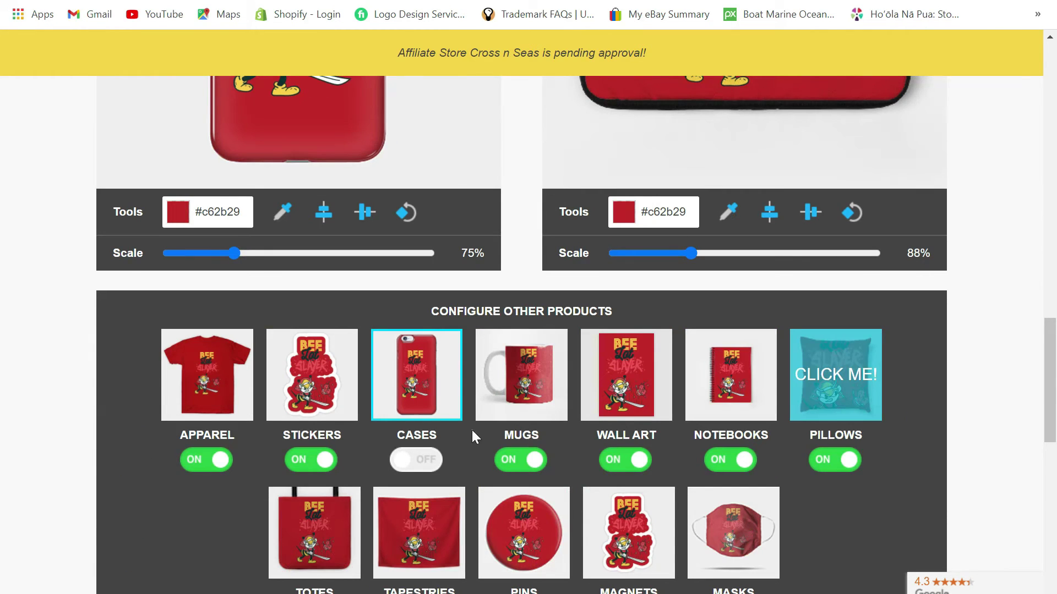
pyautogui.click(434, 460)
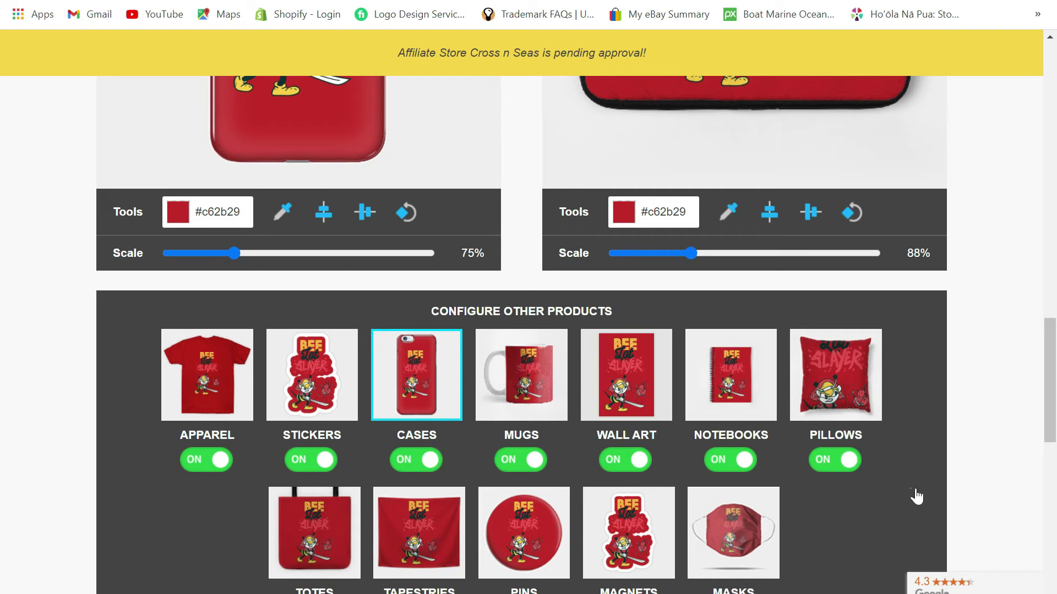
# Scale the pillow artwork to 78% so it fits, and switch Pillows on
pyautogui.click(850, 410)
pyautogui.scroll(5, 576, 274)
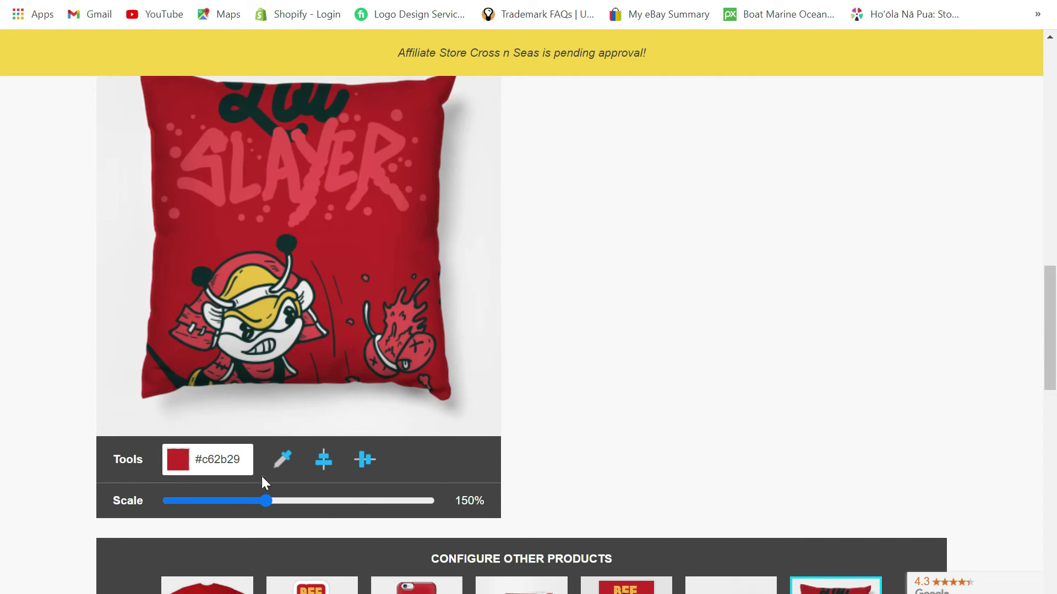
pyautogui.moveTo(244, 500); pyautogui.dragTo(219, 502)
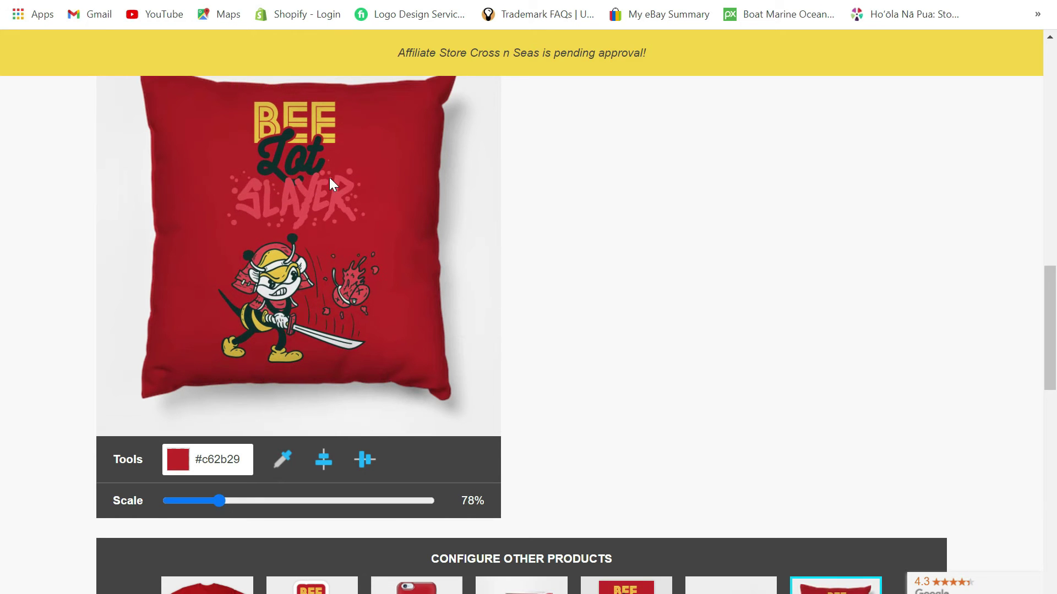
pyautogui.scroll(-5, 779, 246)
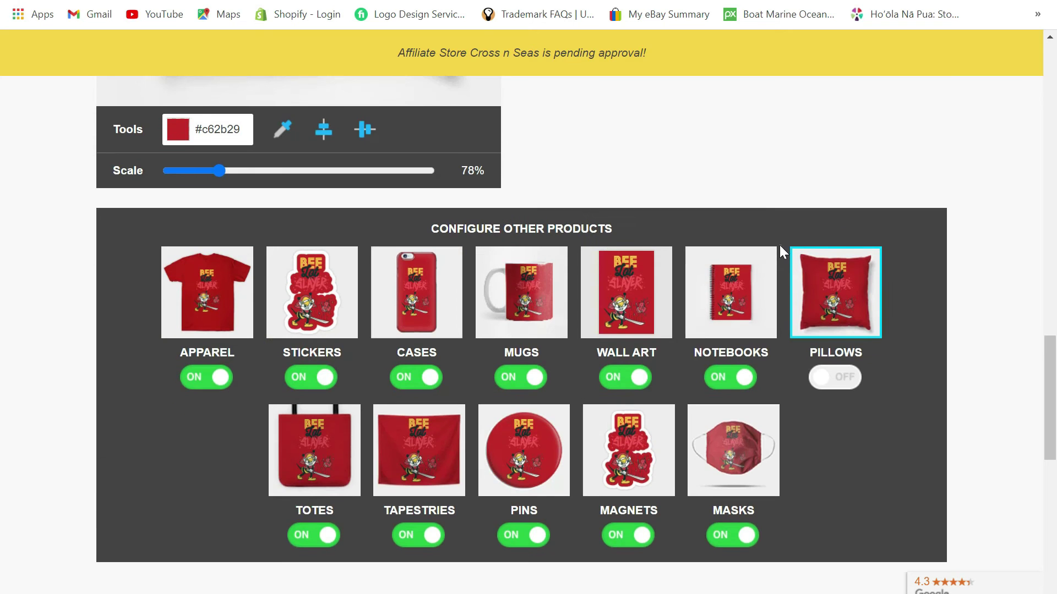
pyautogui.click(823, 377)
pyautogui.scroll(-3, 843, 421)
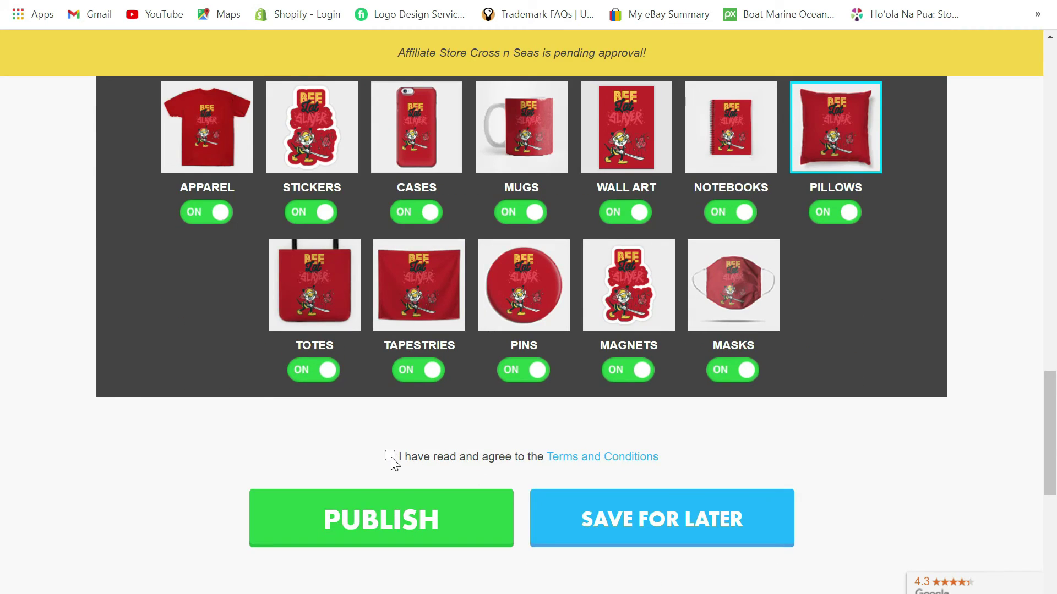
# Accept the Terms and Conditions, save Bee Lot Slayer for later, and return to the store page
pyautogui.click(390, 455)
pyautogui.click(626, 545)
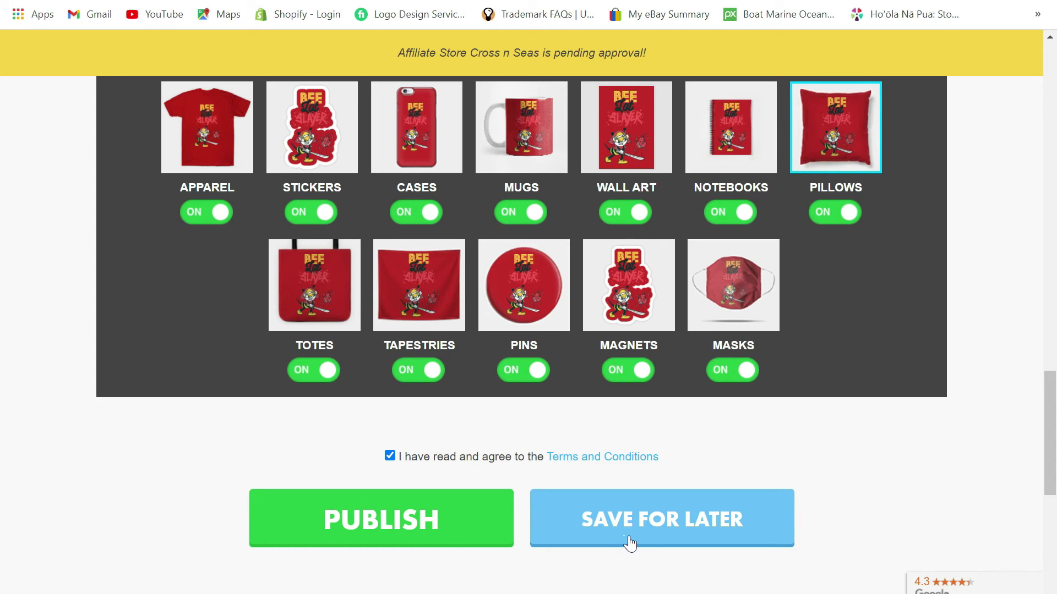
pyautogui.click(631, 543)
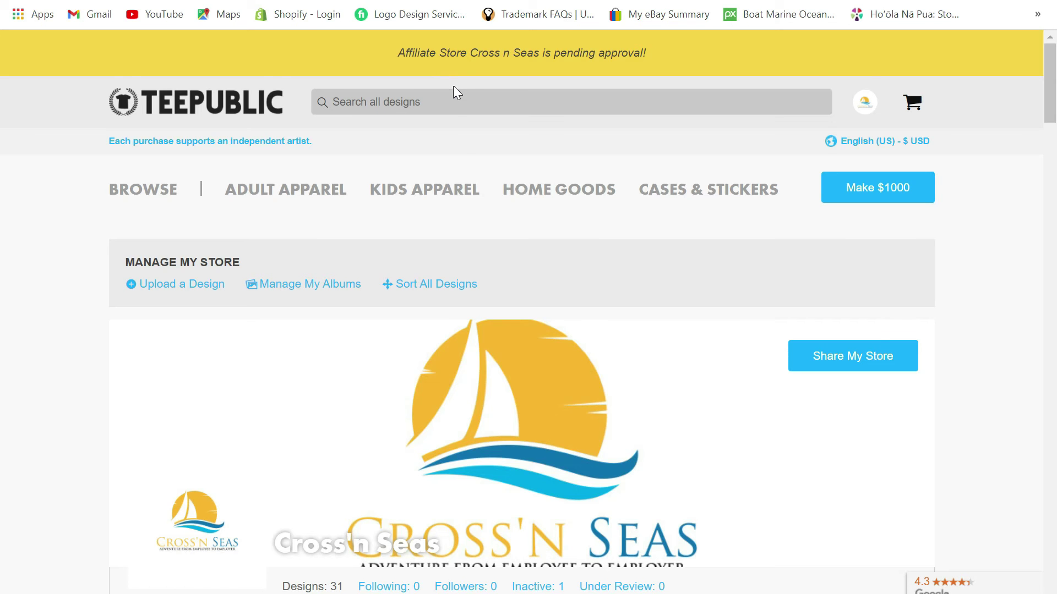
# Browse the Cross'n Seas store's T-shirt designs, such as Three fists and Created Equal Boy
pyautogui.scroll(-3, 456, 92)
pyautogui.scroll(-9, 464, 94)
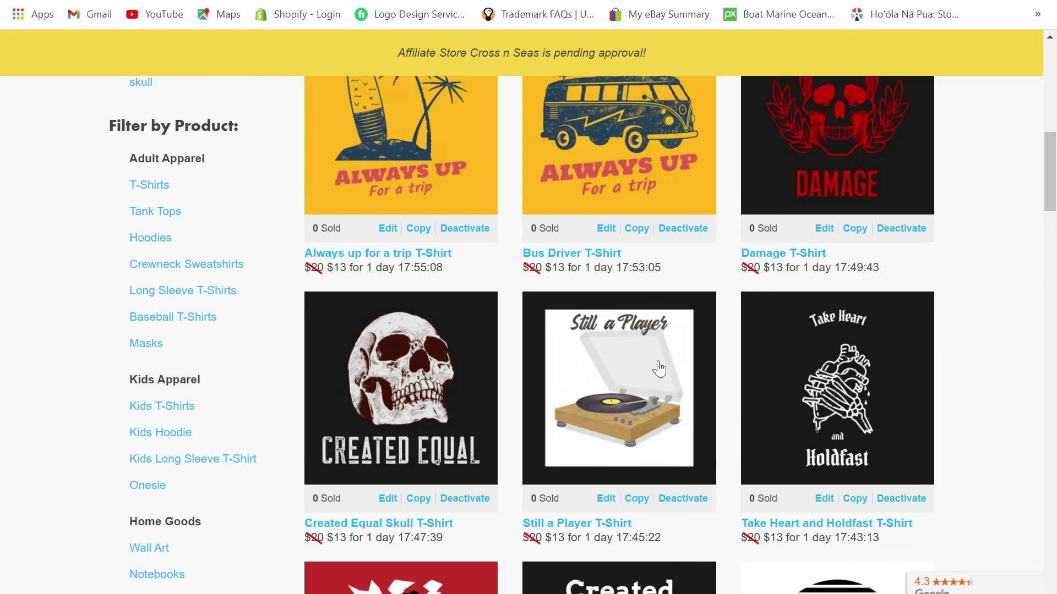
pyautogui.moveTo(692, 359)
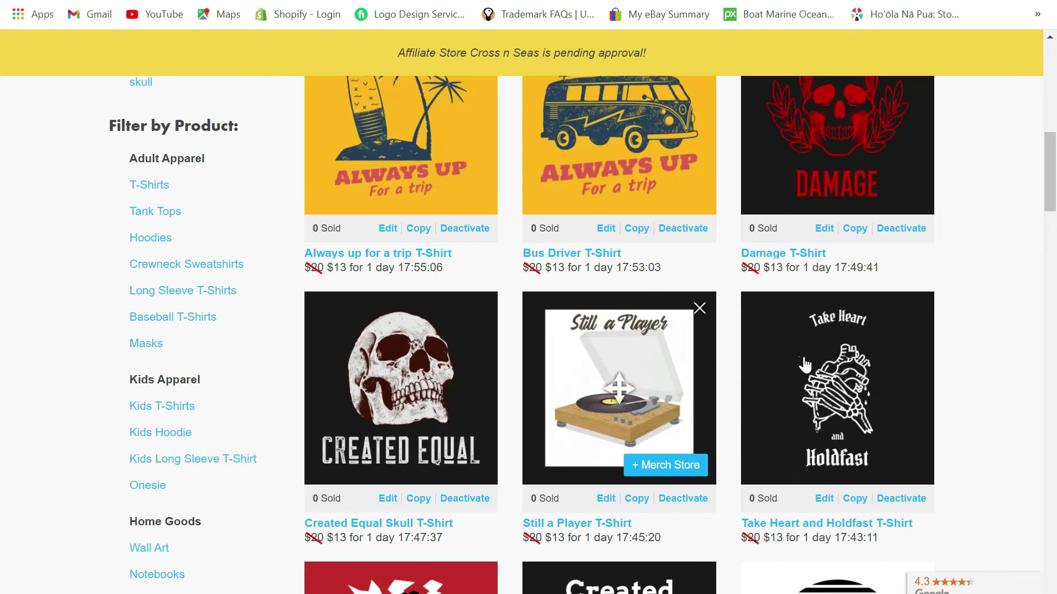
pyautogui.moveTo(804, 364)
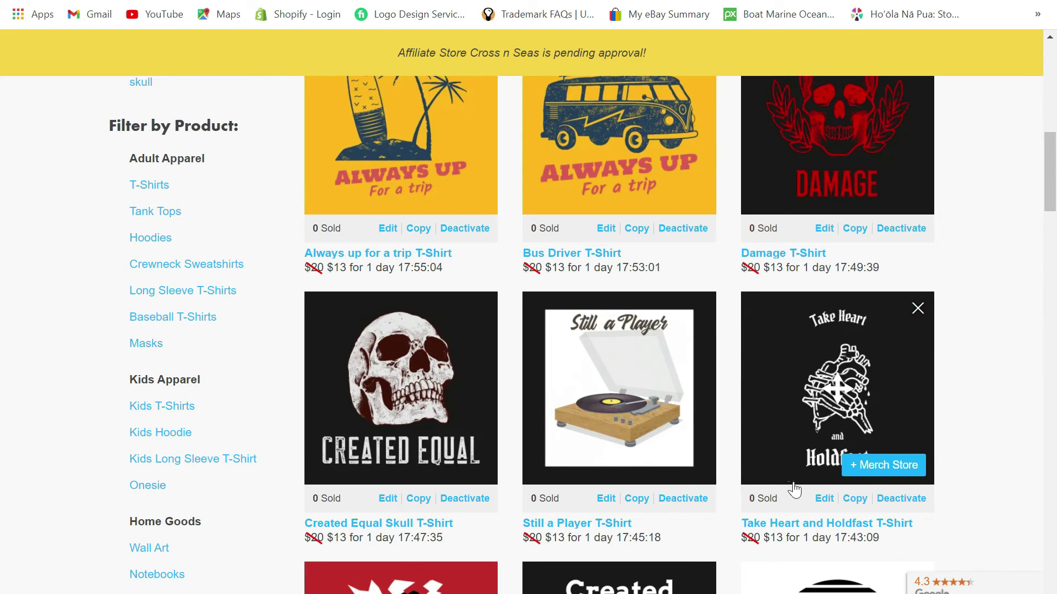
pyautogui.scroll(-5, 967, 469)
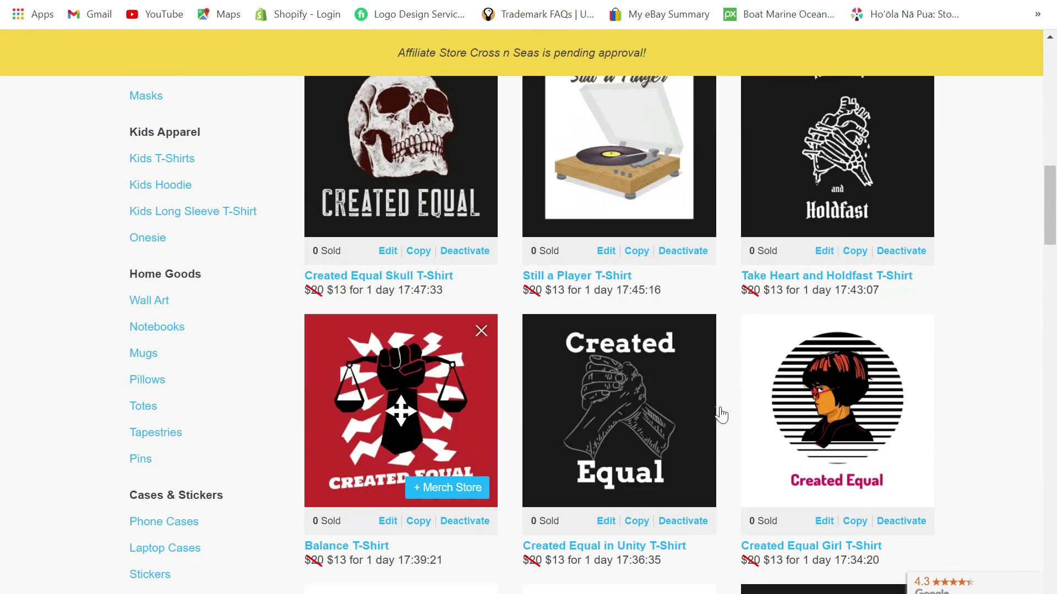
pyautogui.scroll(-5, 718, 414)
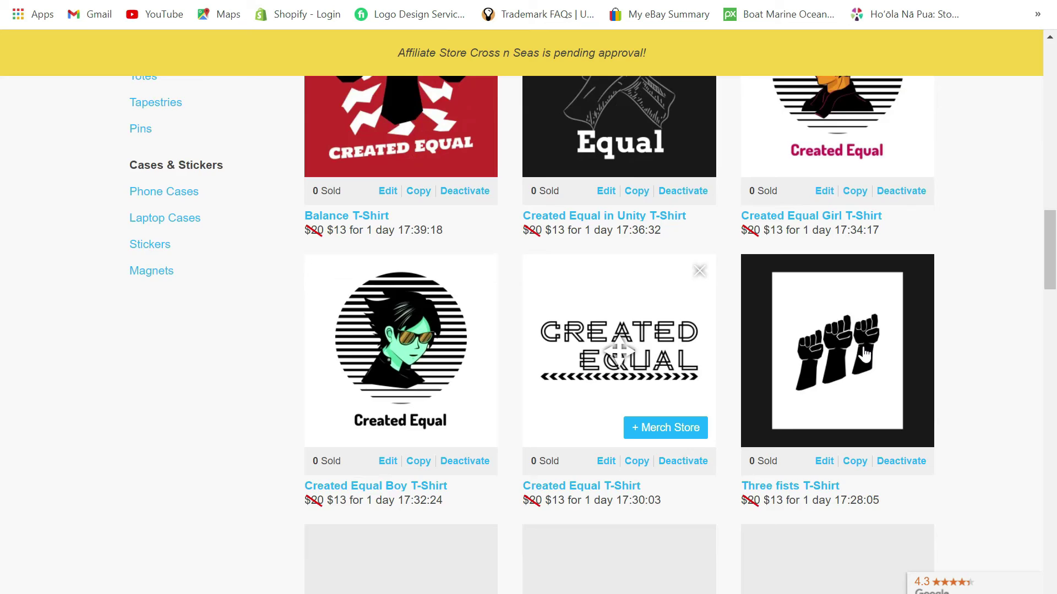
pyautogui.scroll(20, 1013, 423)
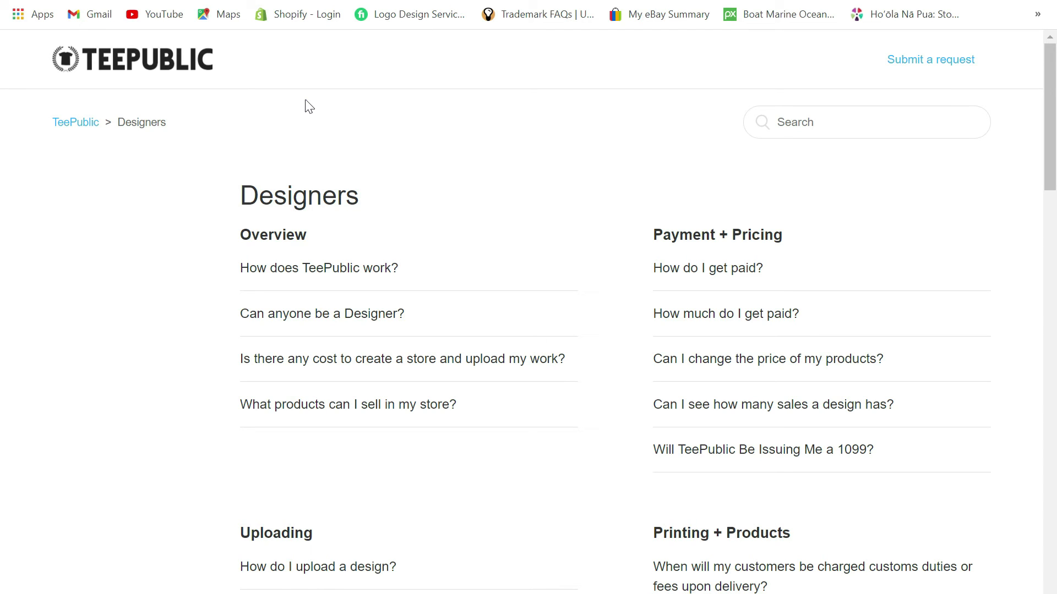
# Search the help centre for 'fan art'
pyautogui.click(847, 122)
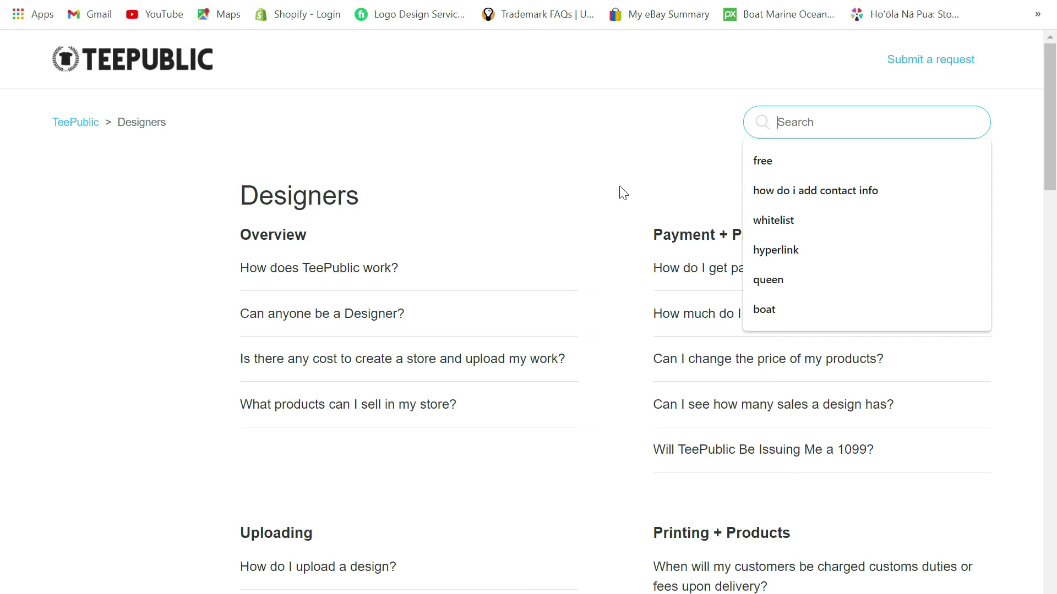
pyautogui.write('f')
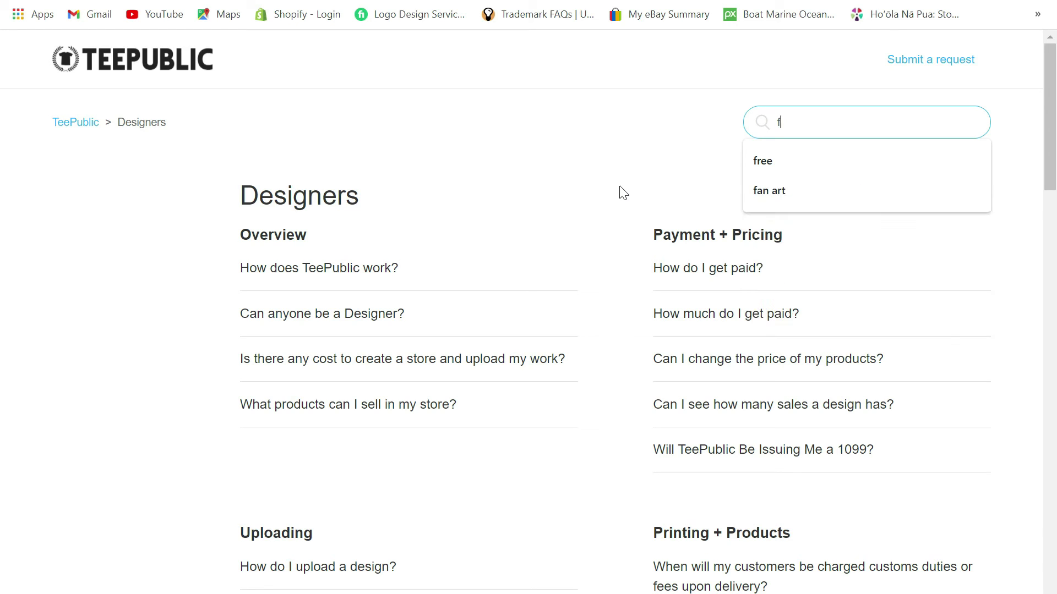
pyautogui.write('na art')
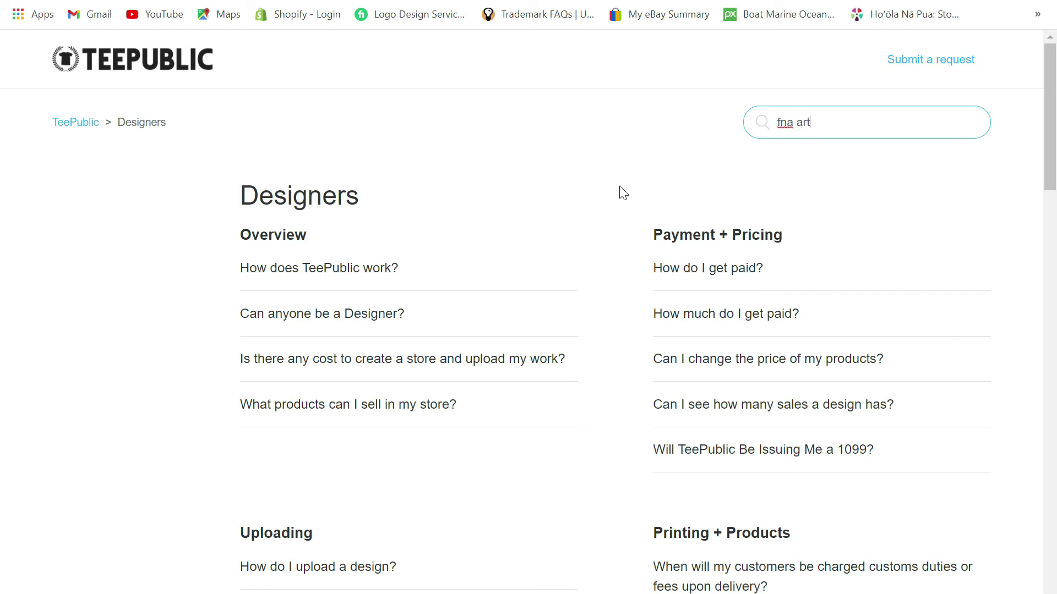
pyautogui.press('BackSpace')
pyautogui.press('BackSpace')
pyautogui.press('BackSpace')
pyautogui.press('BackSpace')
pyautogui.press('BackSpace')
pyautogui.press('BackSpace')
pyautogui.write('an')
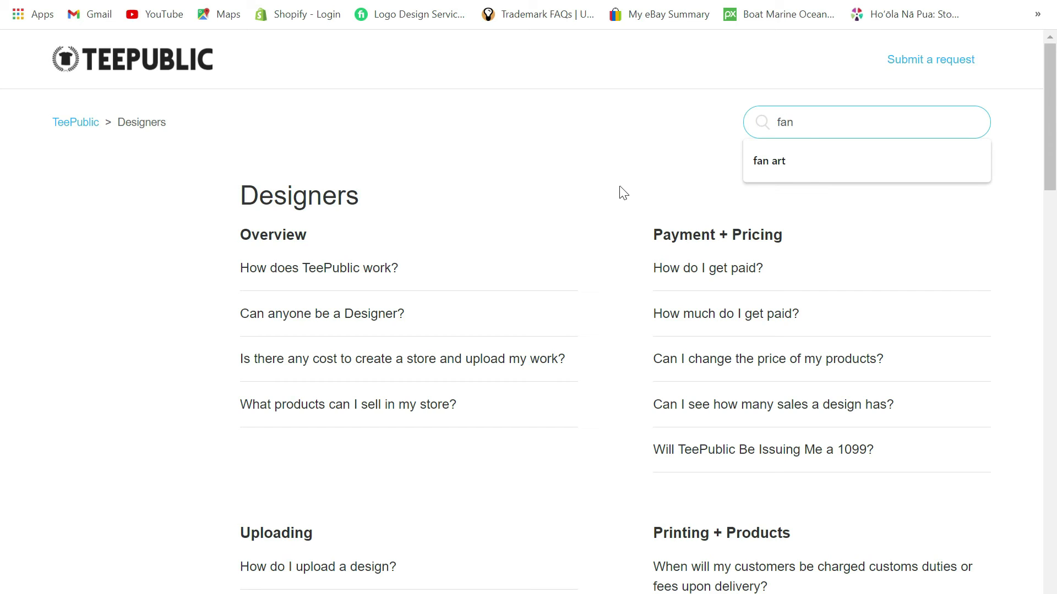
pyautogui.write(' art')
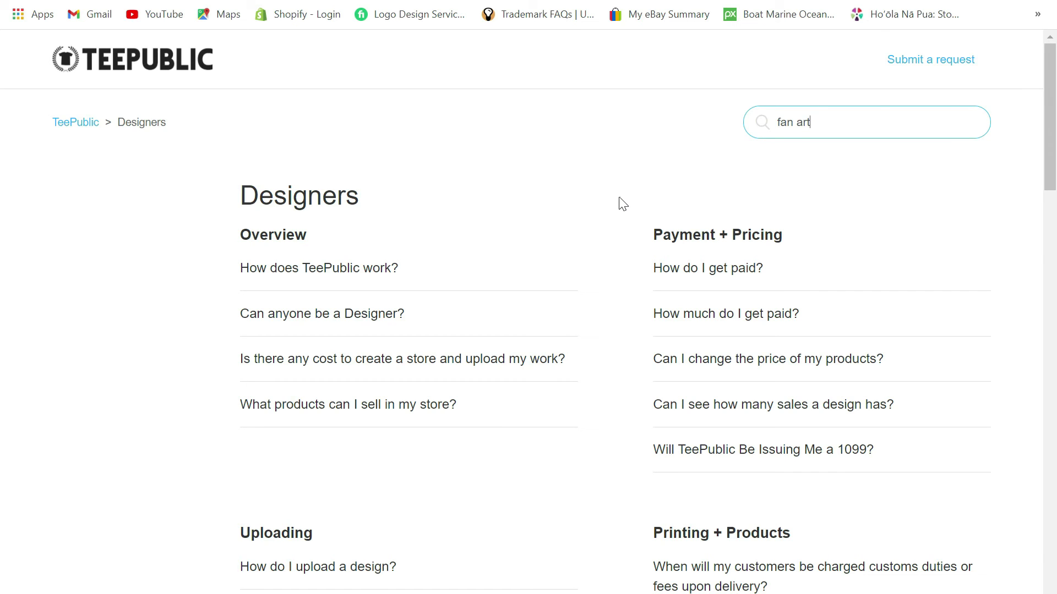
pyautogui.press('Return')
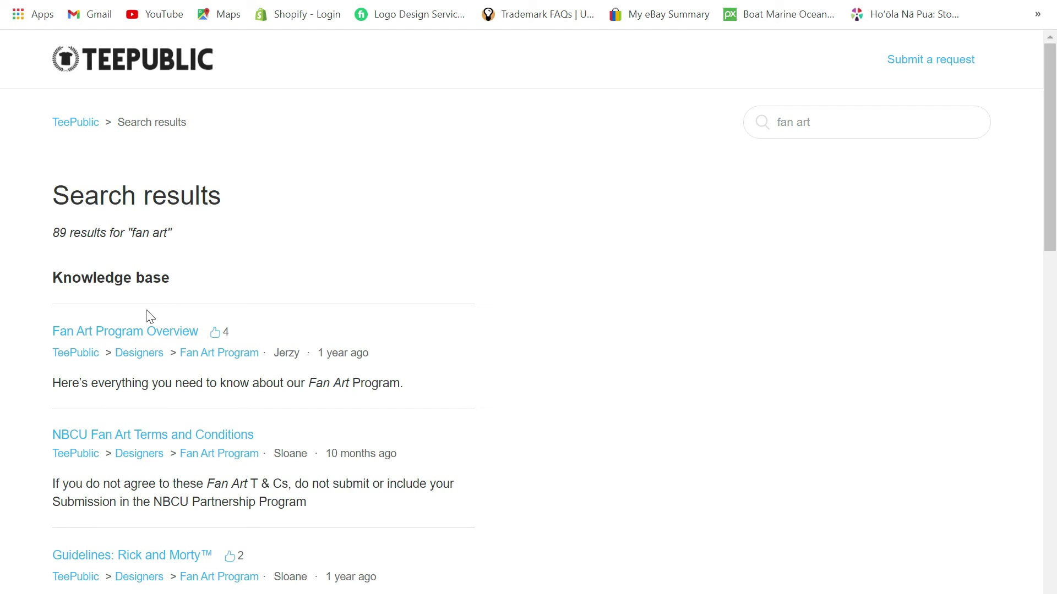
# Open the Fan Art Program Overview article and read through its How It Works steps and review infographic
pyautogui.click(142, 335)
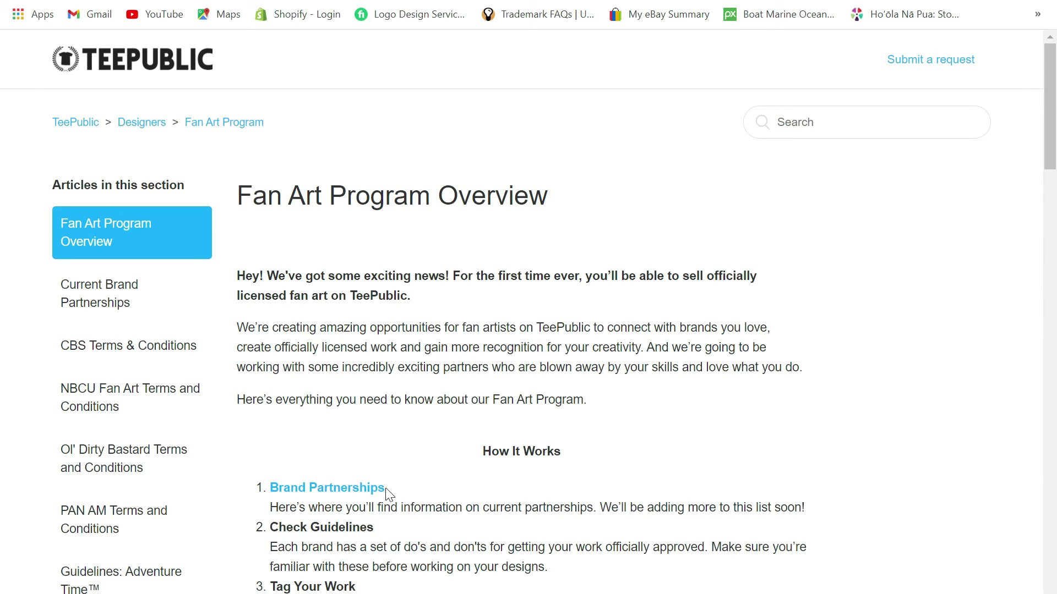
pyautogui.scroll(-3, 427, 498)
pyautogui.scroll(-1, 430, 494)
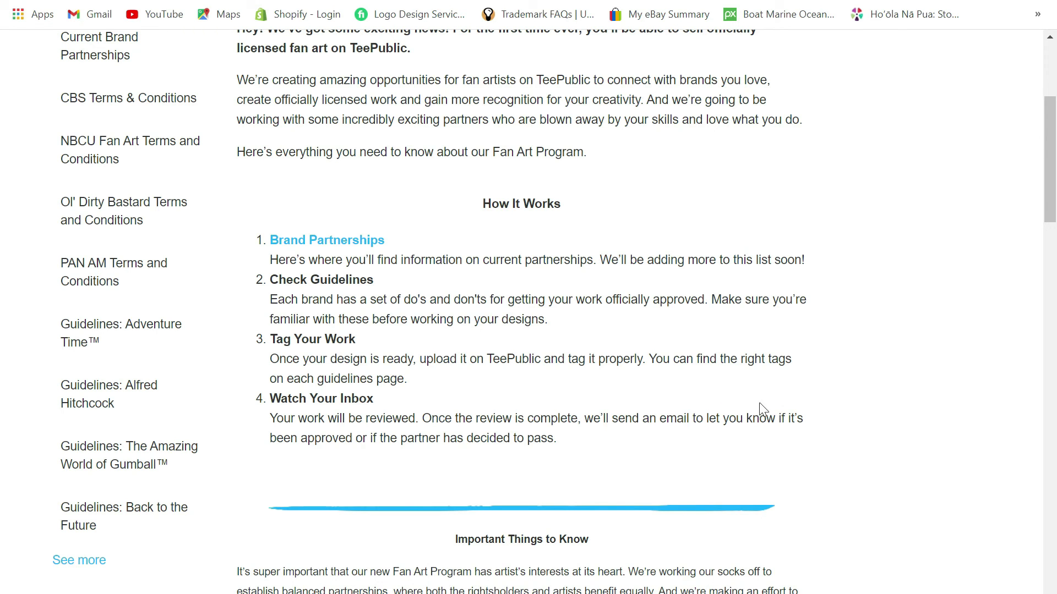
pyautogui.scroll(-10, 887, 395)
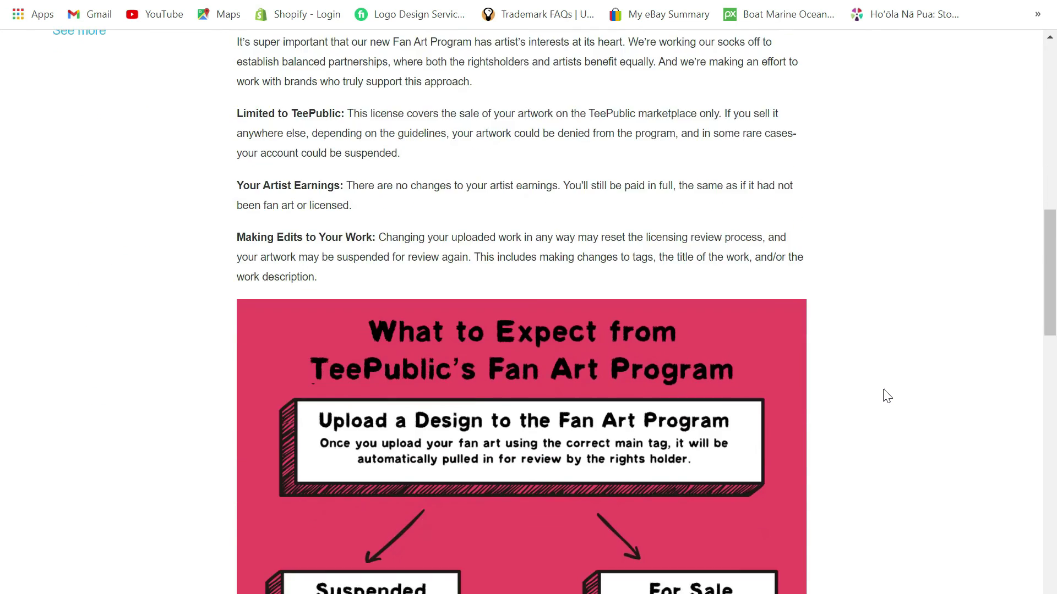
pyautogui.scroll(-2, 886, 396)
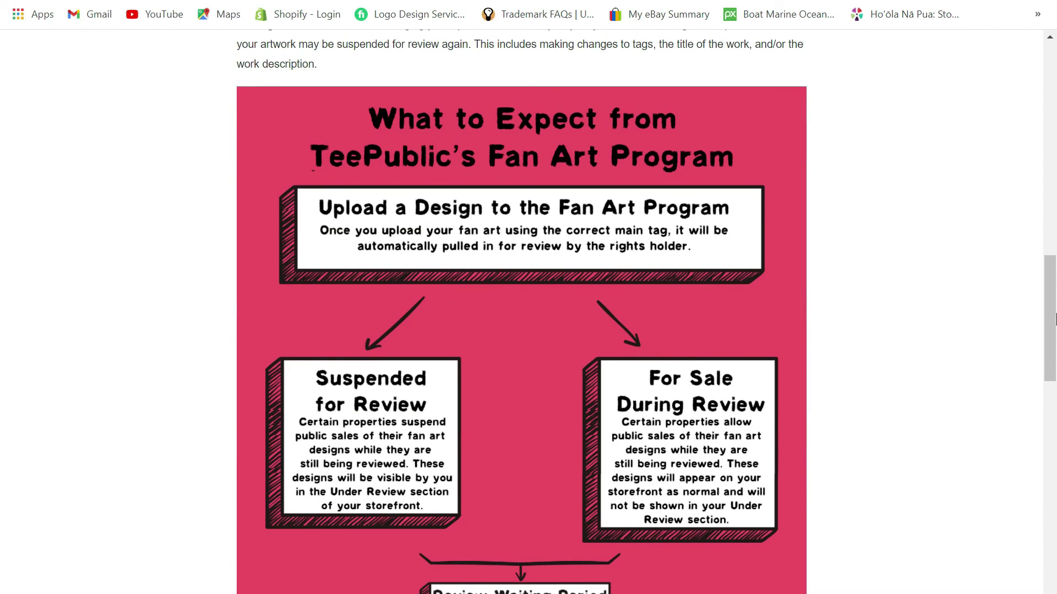
pyautogui.scroll(-7, 1048, 301)
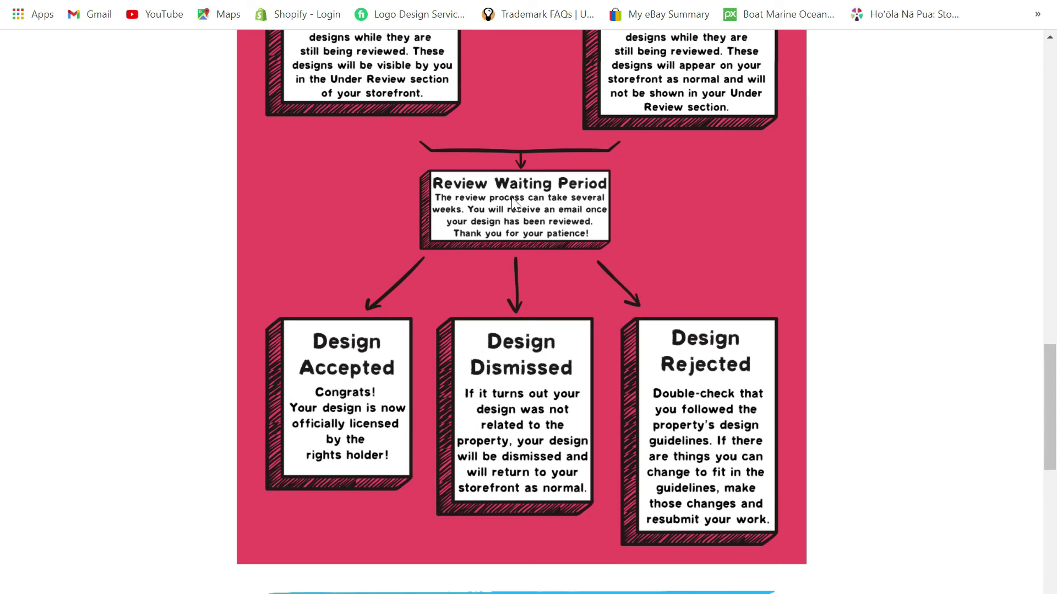
pyautogui.scroll(7, 820, 220)
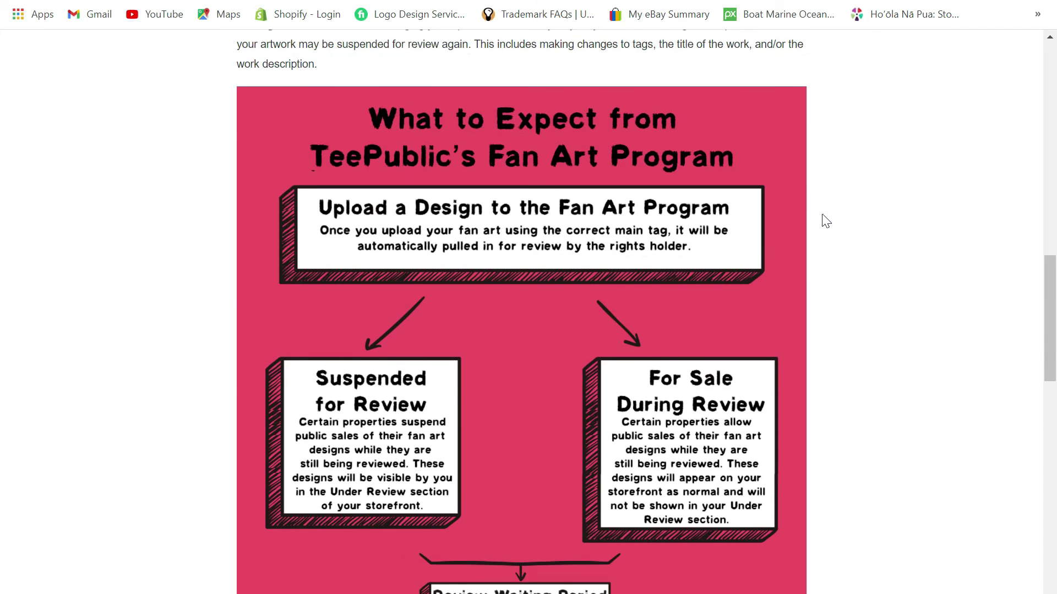